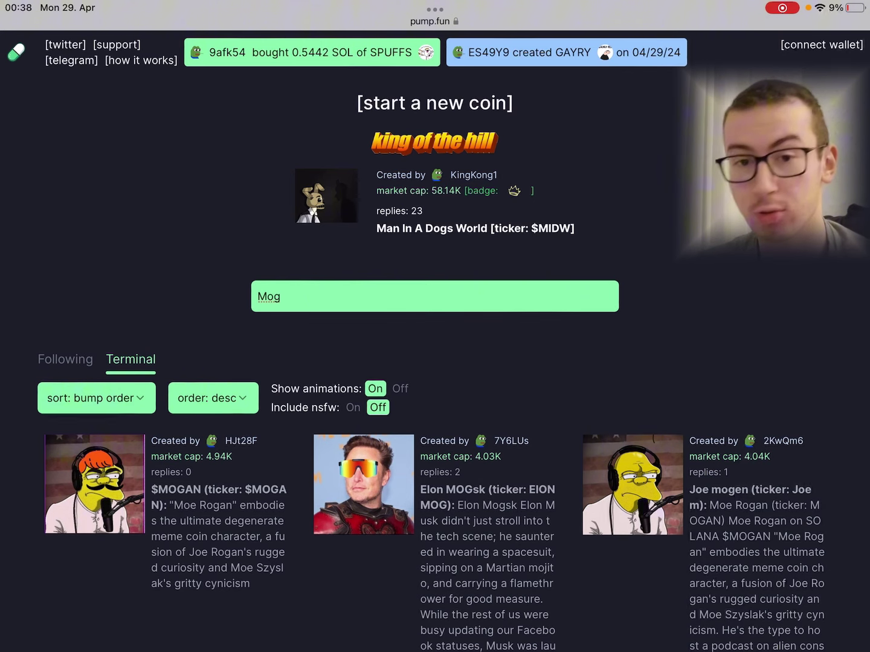
scroll(435, 326, down, 4)
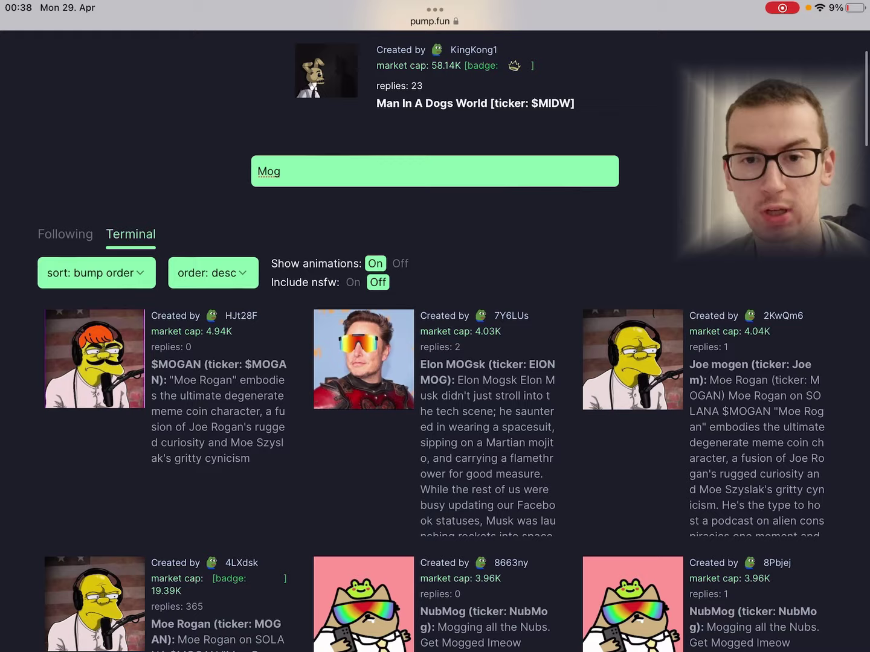
scroll(435, 326, down, 2)
scroll(435, 326, down, 1)
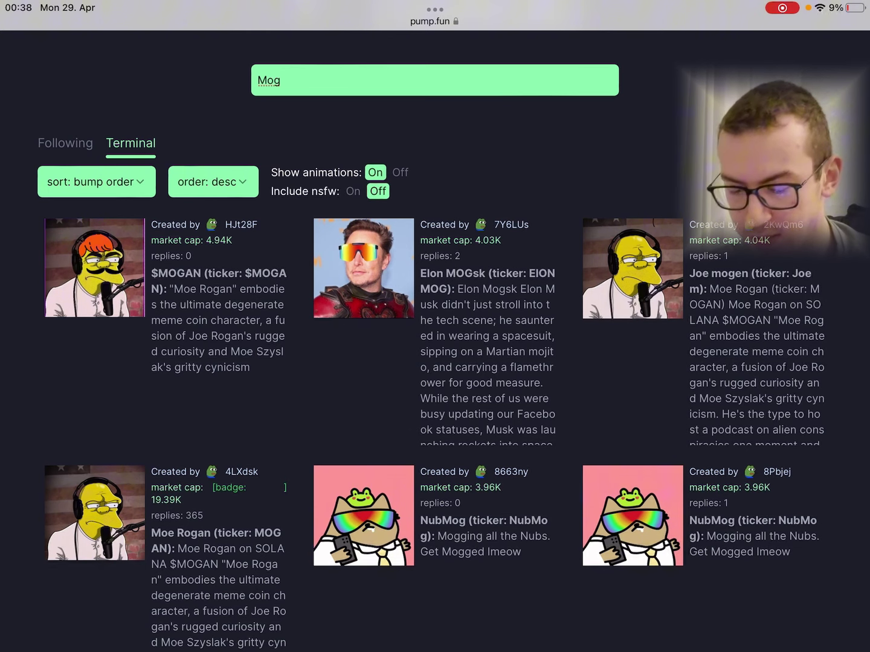
scroll(435, 339, down, 3)
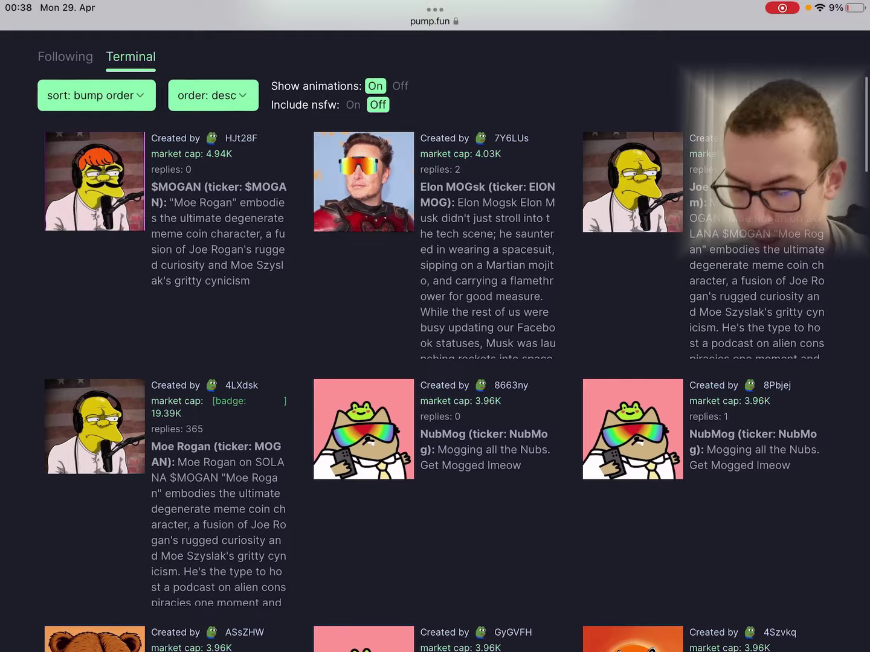
scroll(435, 339, up, 2)
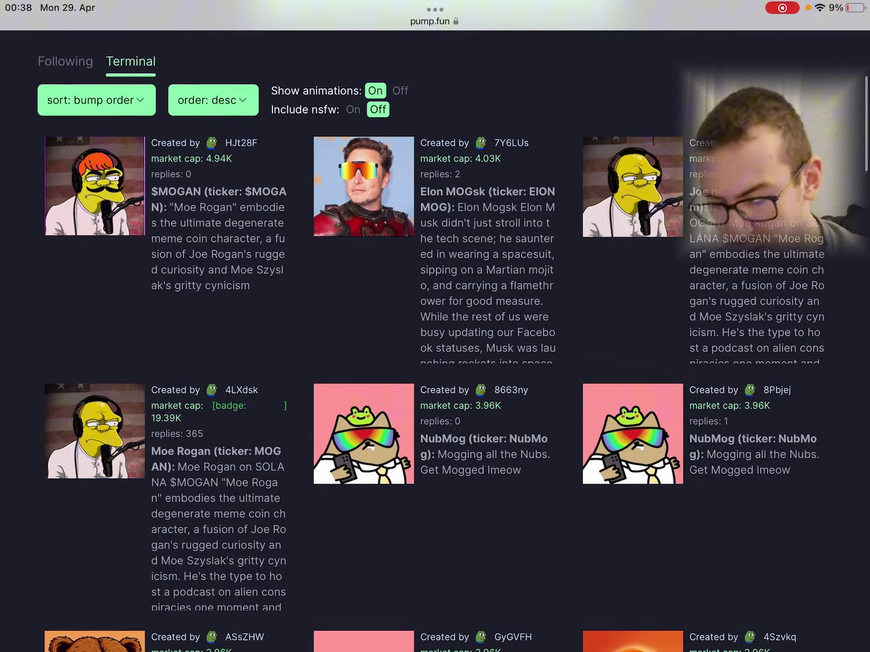
scroll(704, 233, down, 1)
scroll(435, 340, up, 2)
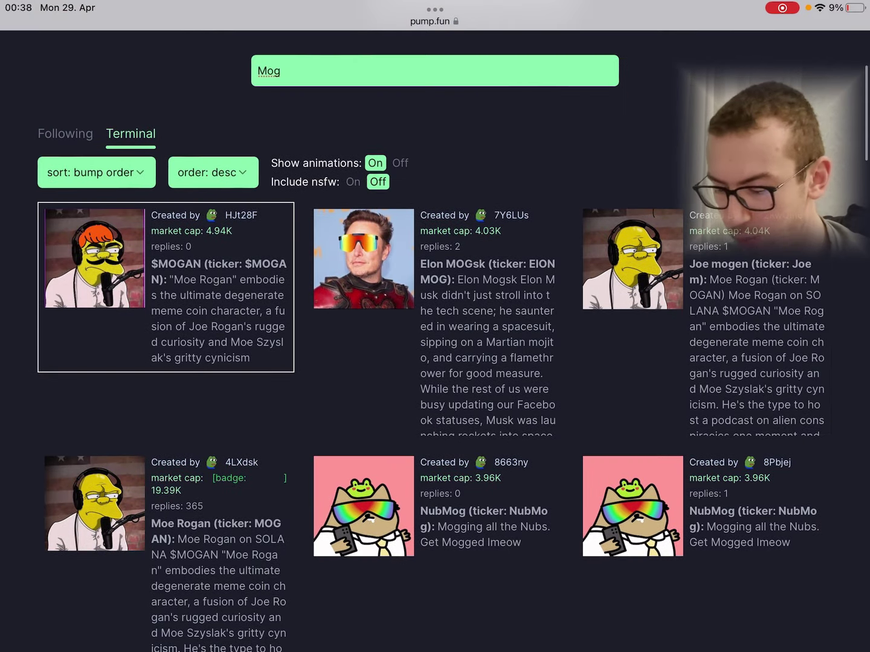
scroll(435, 340, down, 1)
scroll(435, 340, down, 2)
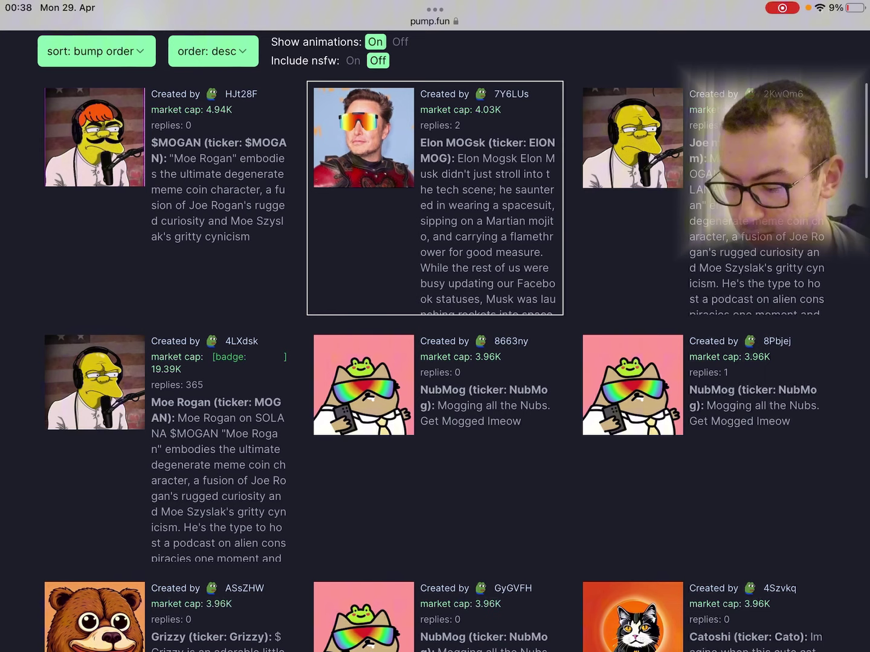
scroll(435, 340, down, 2)
scroll(434, 340, down, 3)
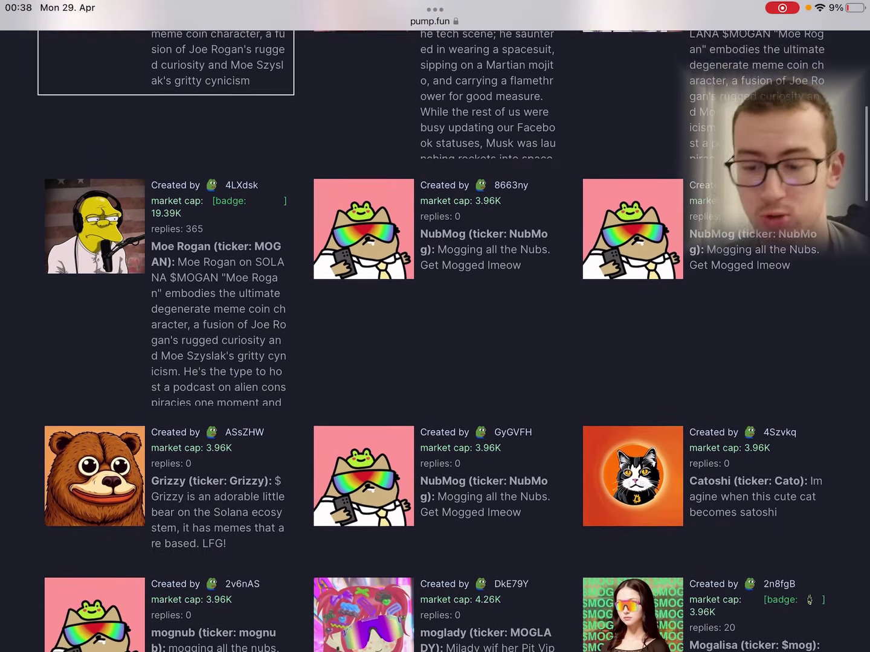
scroll(435, 340, down, 1)
scroll(435, 339, down, 1)
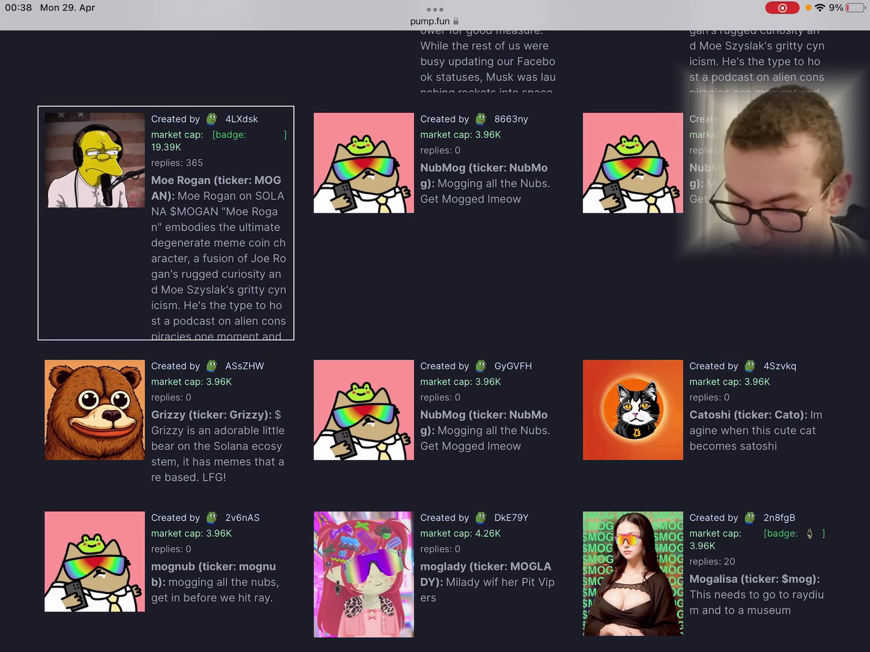
scroll(435, 340, down, 1)
scroll(435, 340, down, 2)
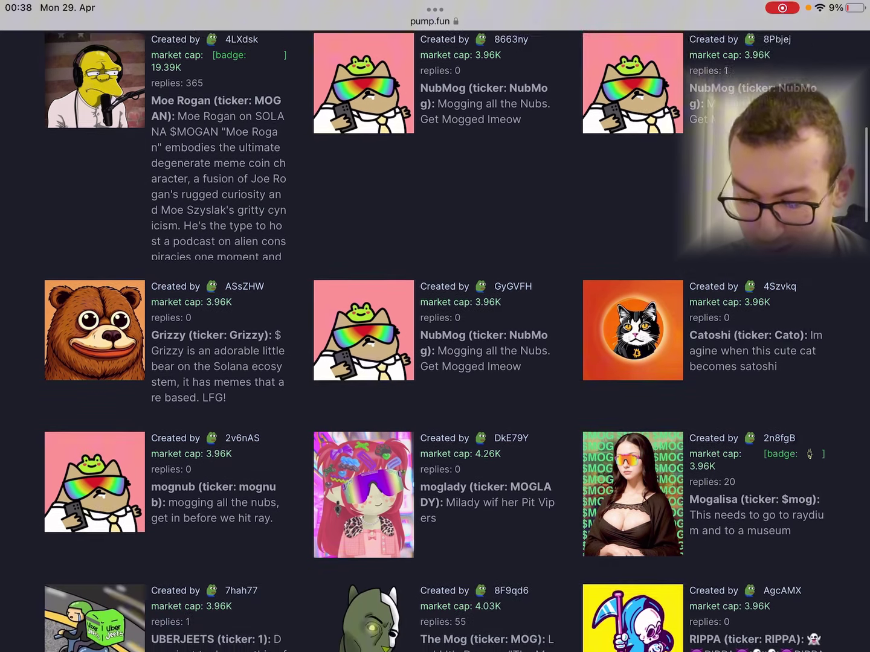
scroll(435, 340, down, 2)
scroll(435, 341, down, 1)
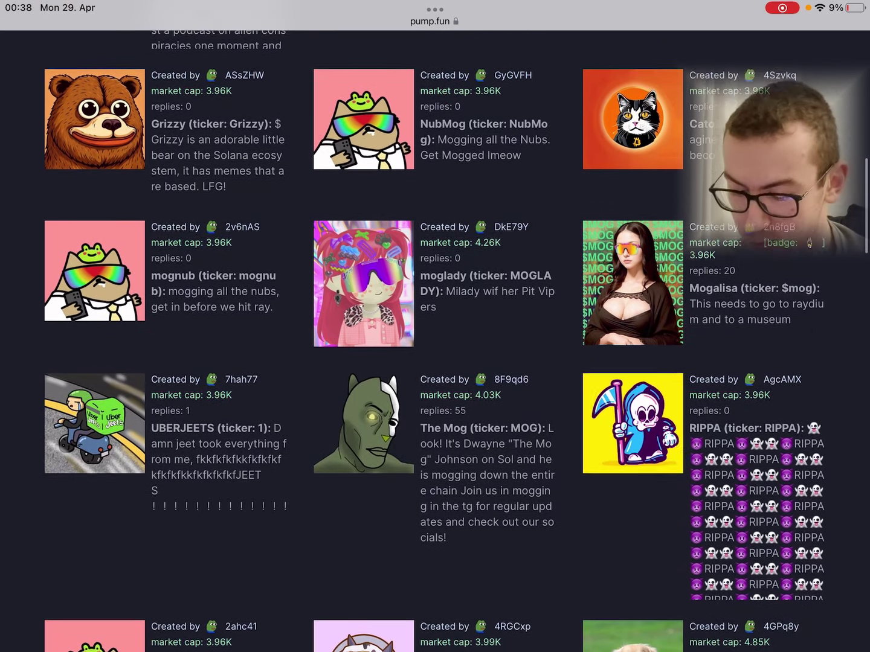
scroll(435, 340, down, 1)
Step: View The Mog coin's page, then go back to the home coin list
click(435, 422)
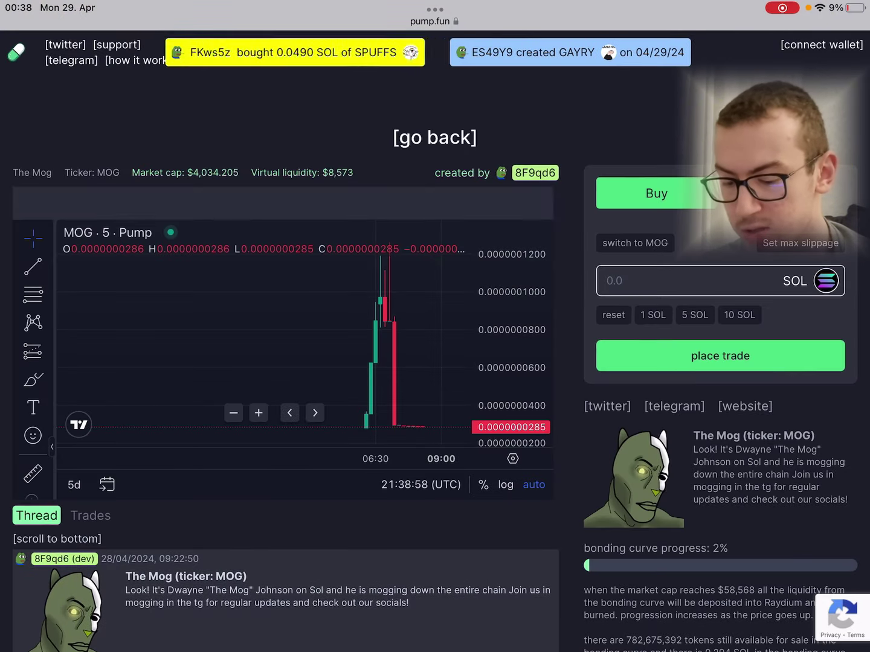
click(435, 138)
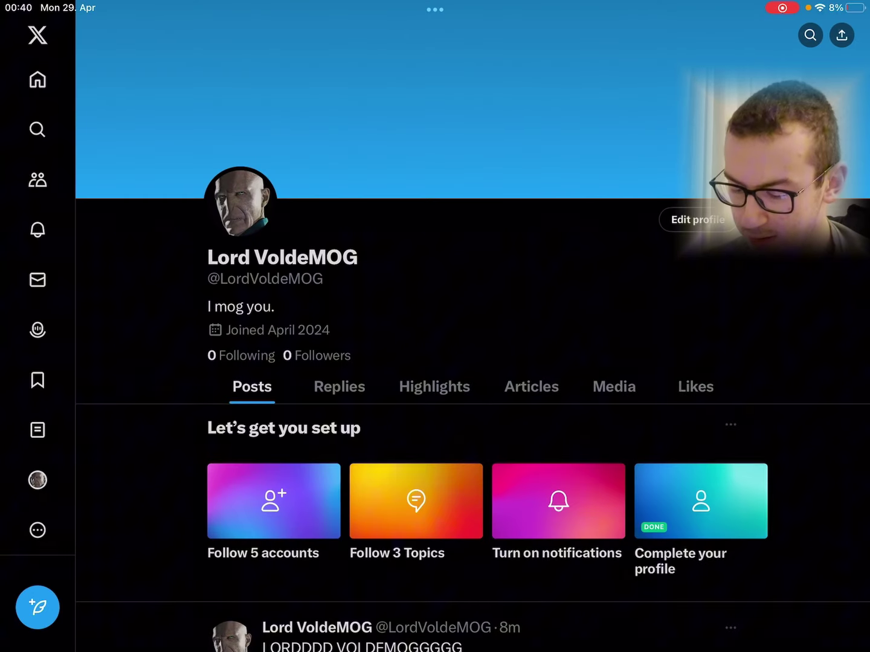
scroll(435, 339, down, 5)
scroll(435, 340, up, 3)
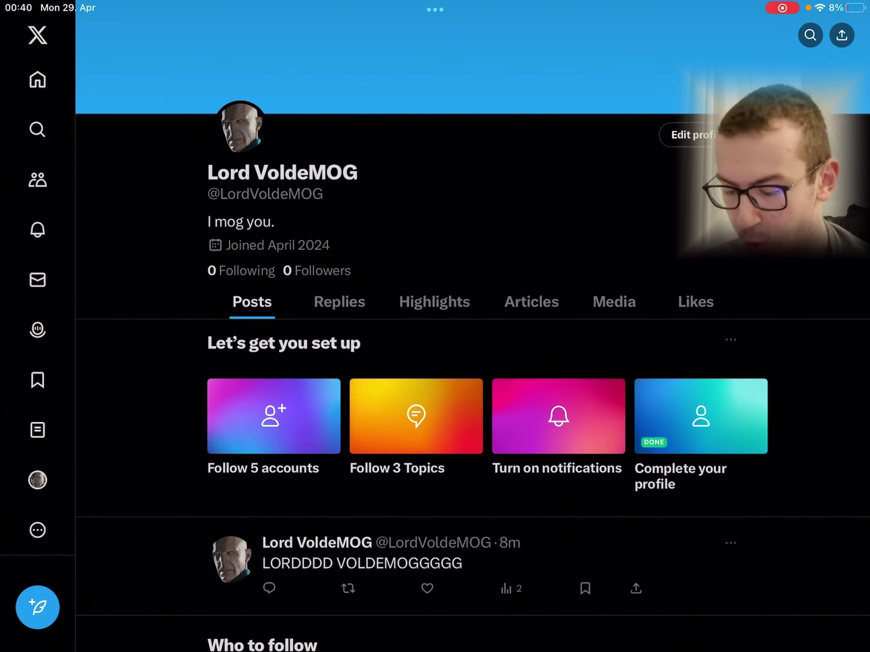
scroll(435, 373, up, 1)
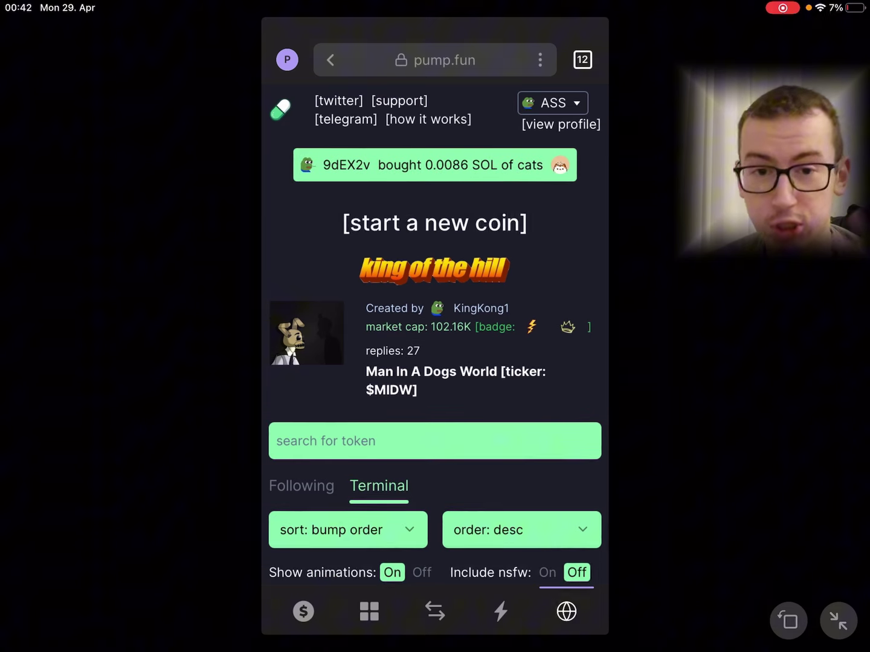
Step: Start a new coin and enter its name on the creation form
click(435, 223)
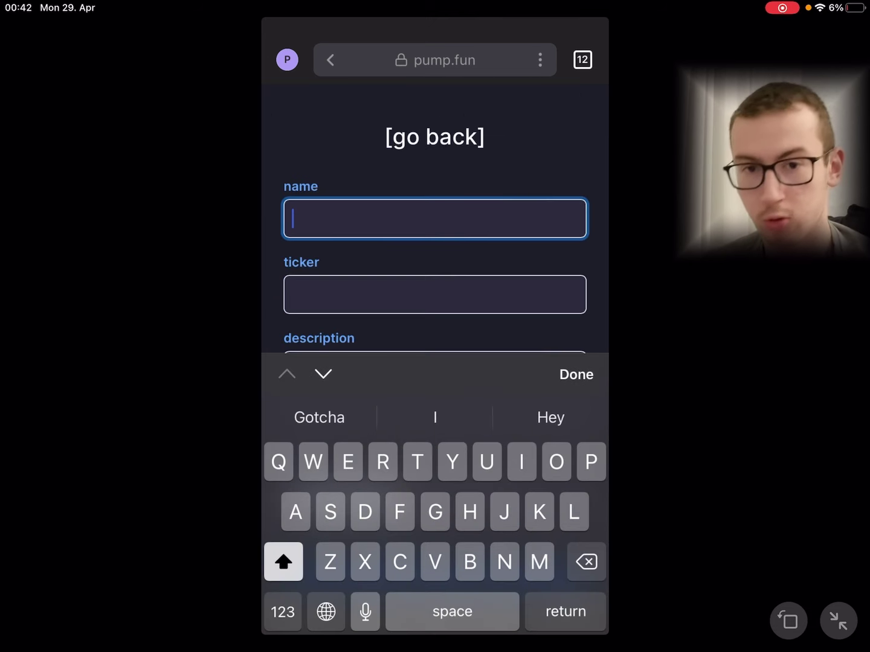
click(577, 373)
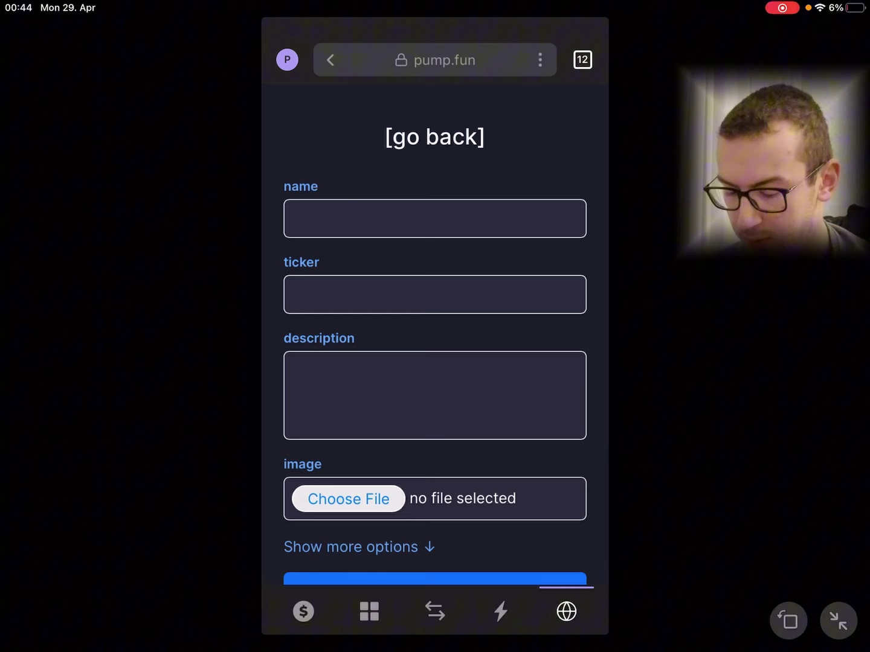
click(435, 218)
text(Lor)
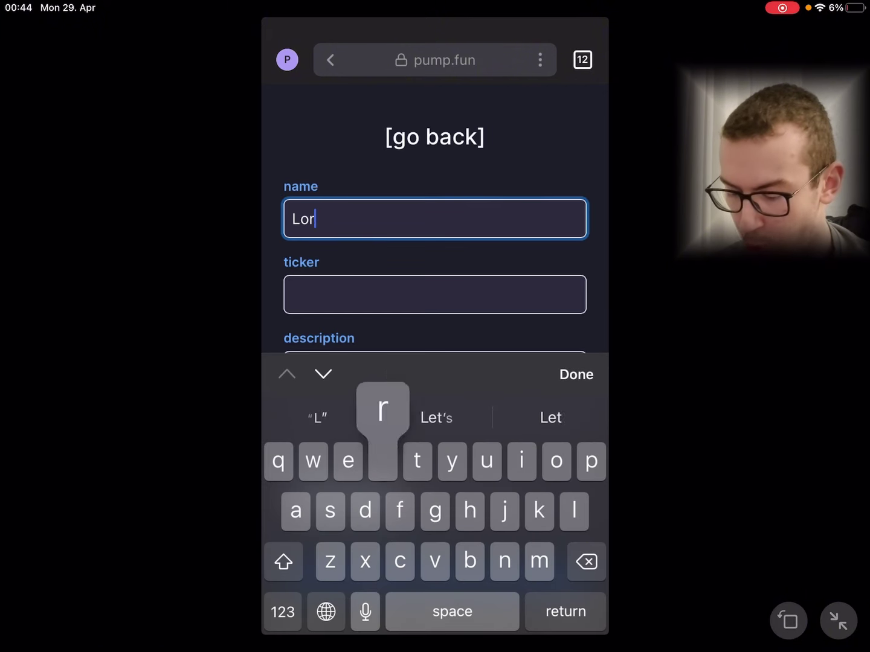
text(d Volde)
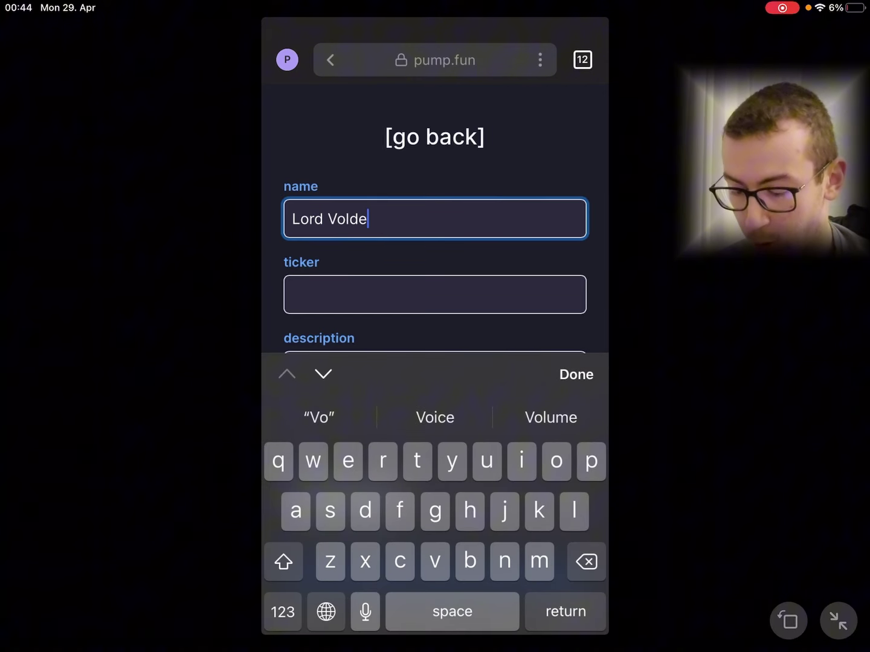
text(MOG)
click(576, 375)
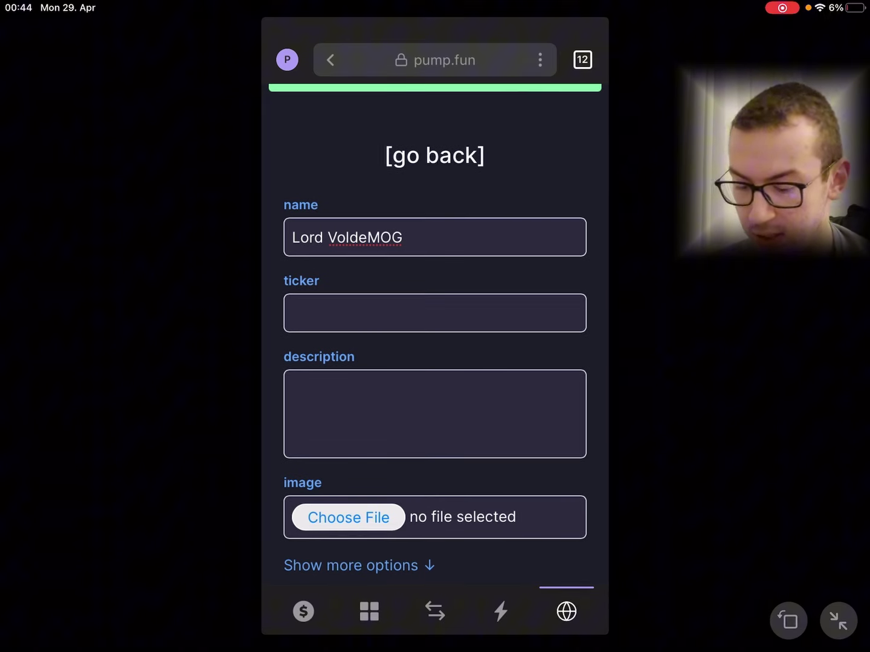
Step: Enter the ticker VoldeMOG and the description 'I mog you.', correcting a mistyped word
click(435, 294)
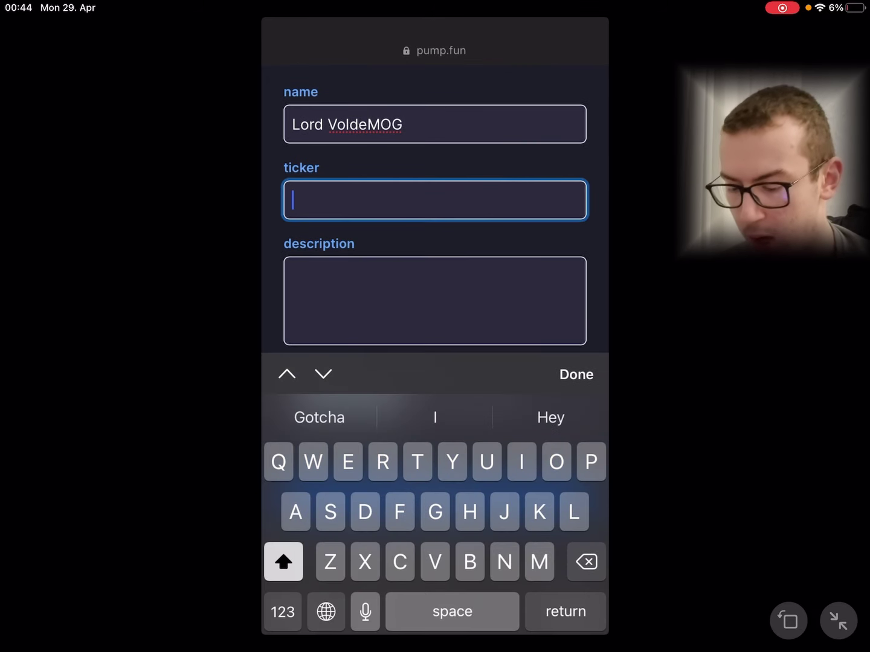
text(Volde)
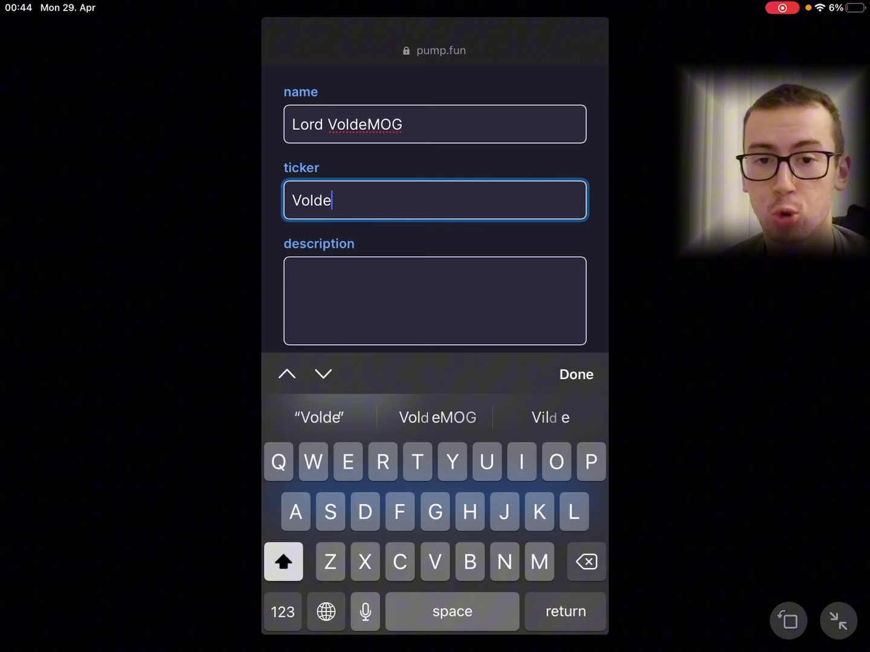
text(MOG)
key(Return)
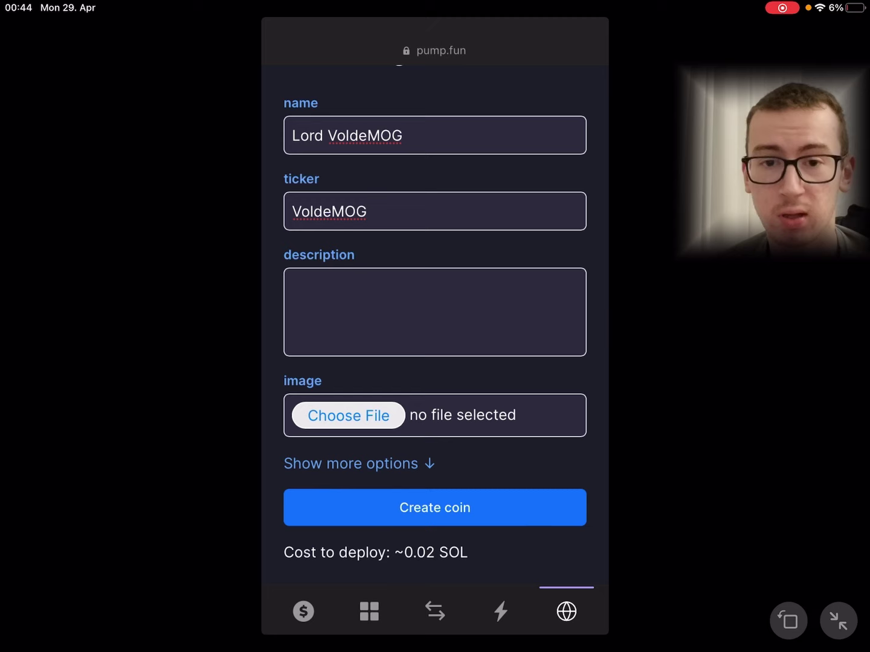
click(435, 312)
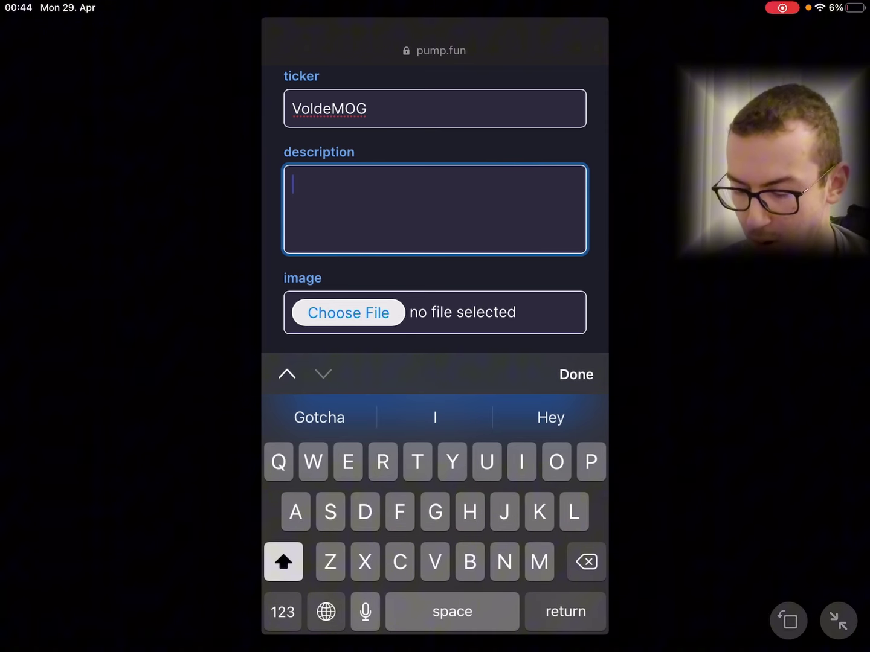
text(I )
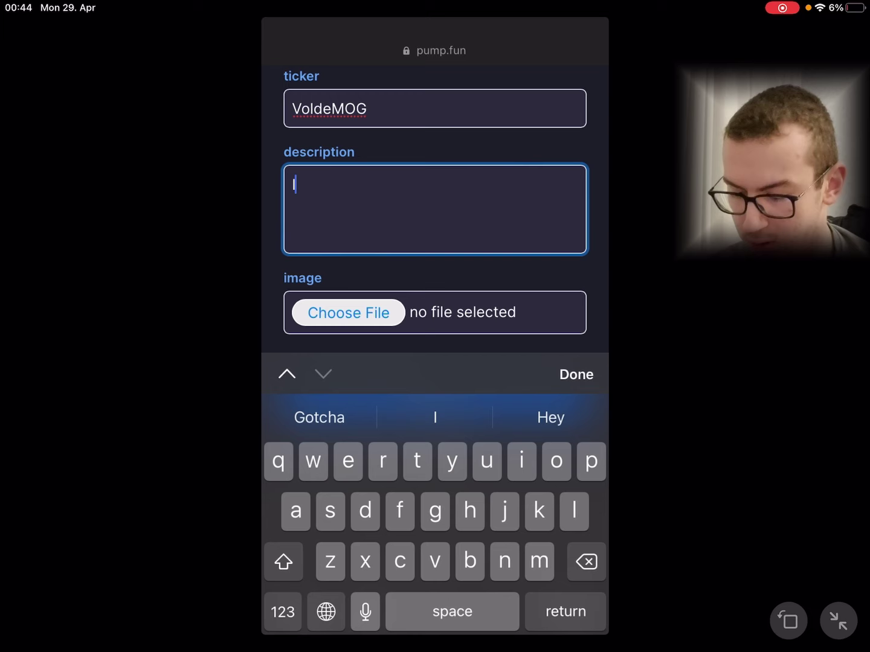
text(nog yo)
key(BackSpace)
key(BackSpace)
key(BackSpace)
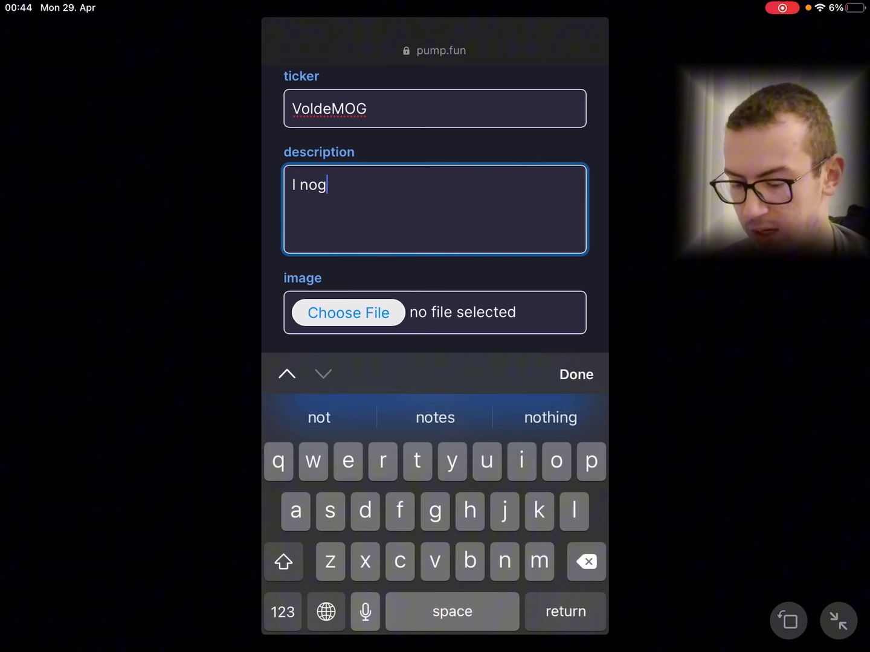
key(BackSpace)
key(BackSpace)
key(BackSpace)
text(mog you)
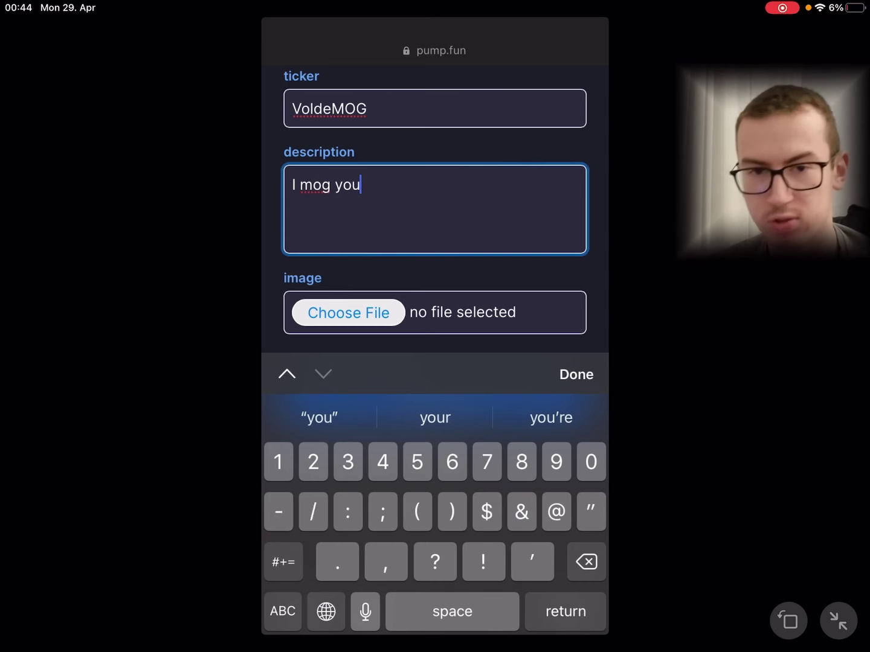
text(.)
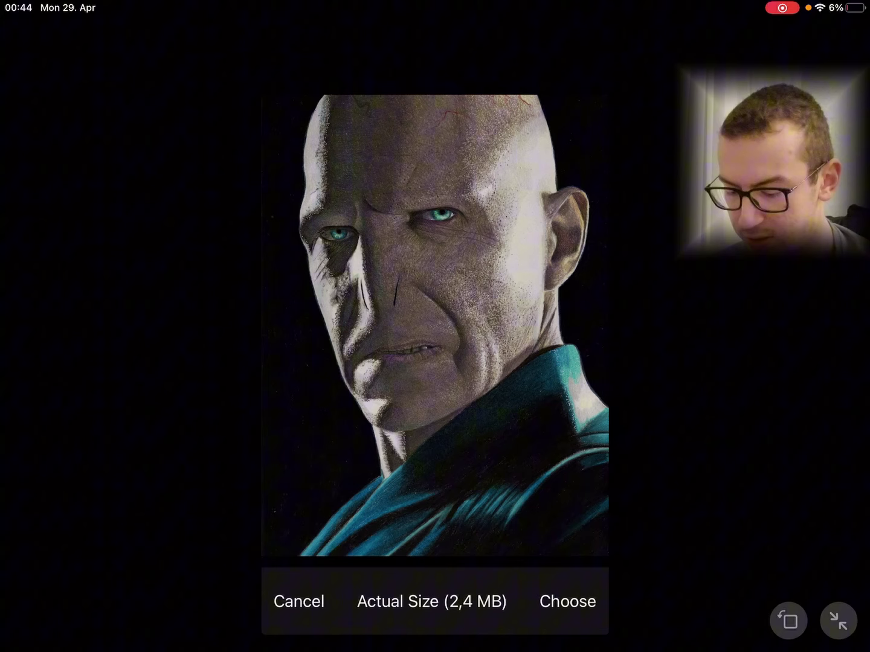
Step: Attach the Voldemort portrait, reveal the social link fields, and submit the Lord Voldemog form
click(567, 602)
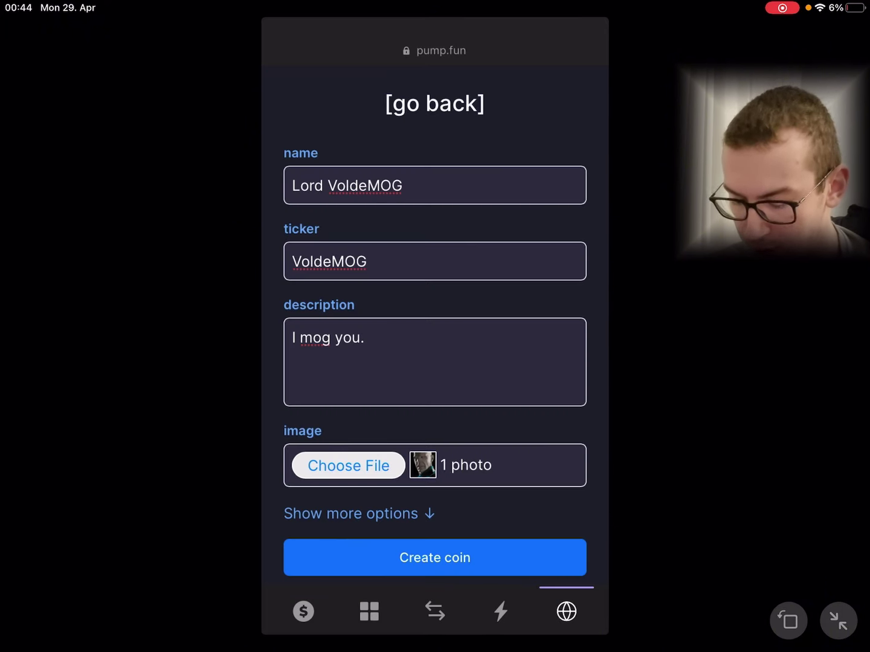
scroll(435, 326, down, 1)
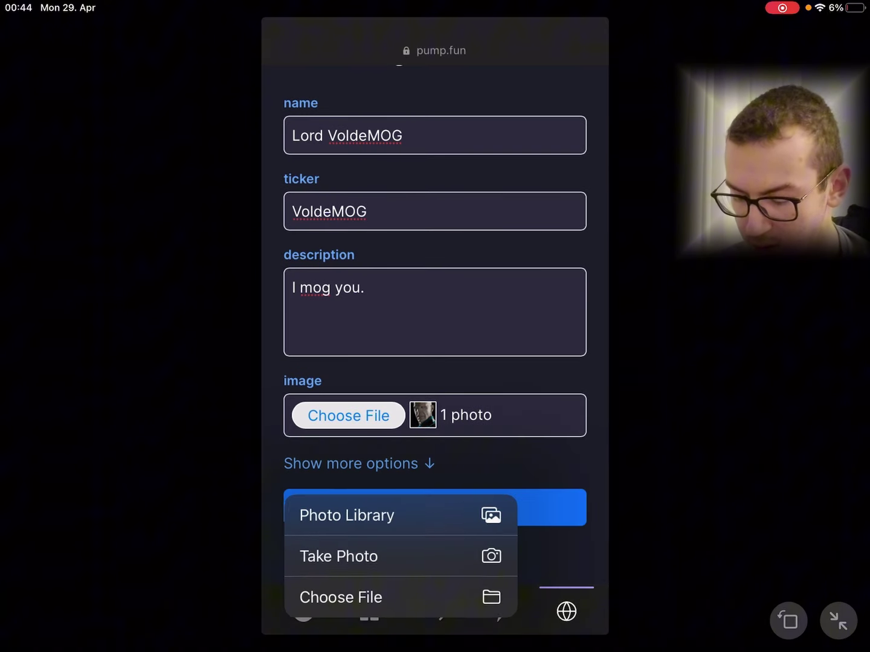
click(351, 463)
scroll(434, 326, down, 3)
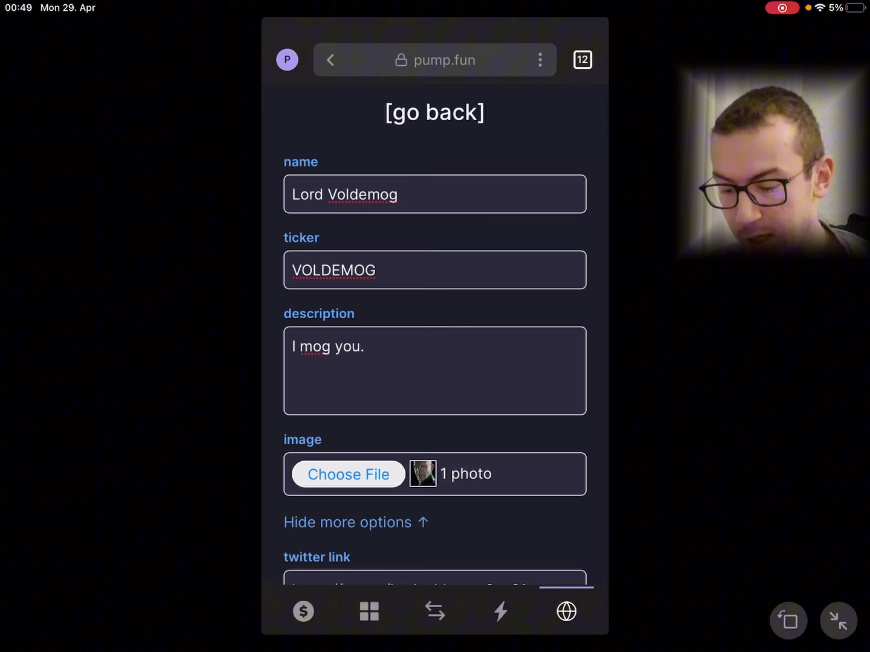
scroll(435, 340, down, 5)
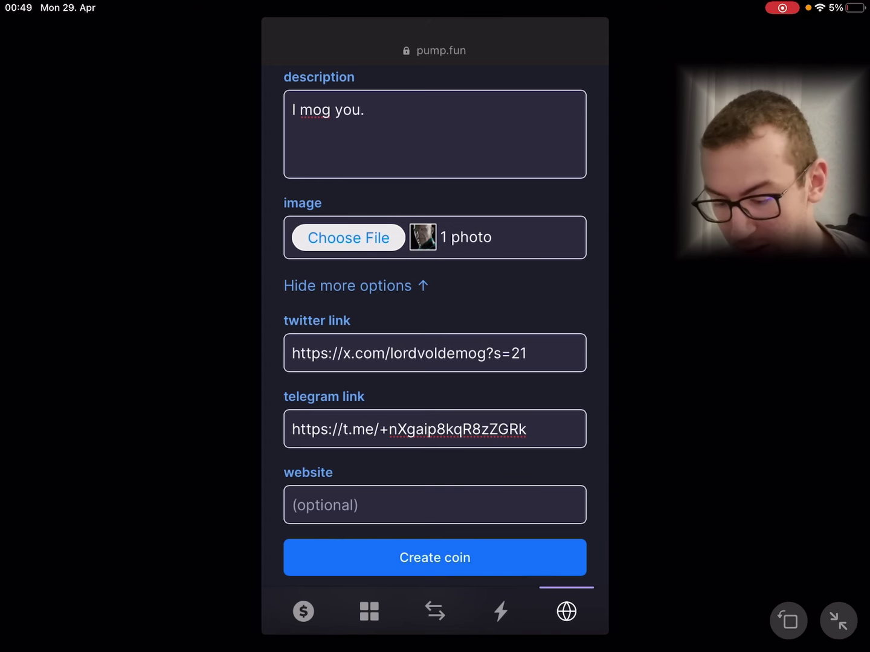
click(435, 557)
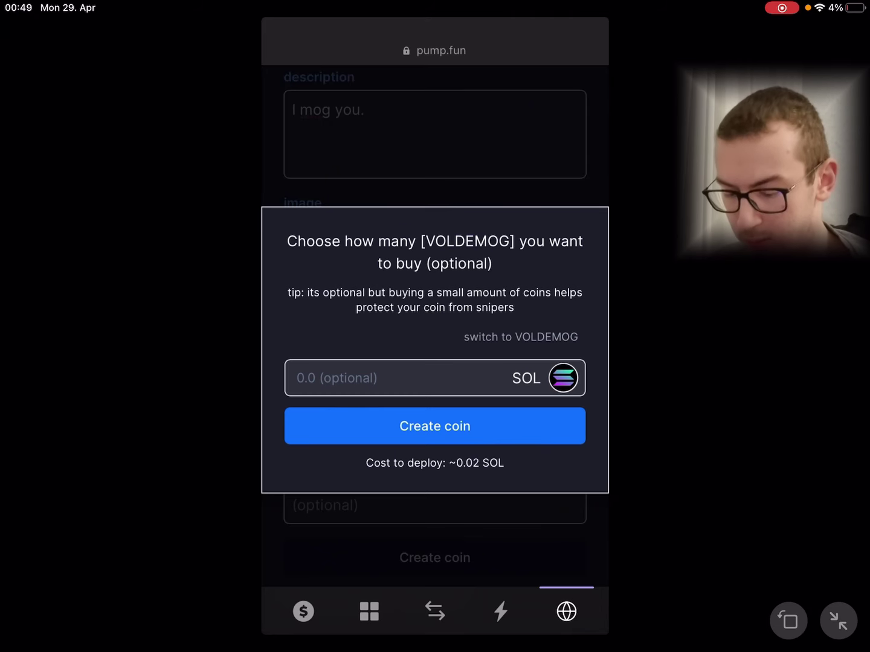
Step: Create Lord Voldemog with no initial SOL buy and confirm the wallet transaction
click(435, 427)
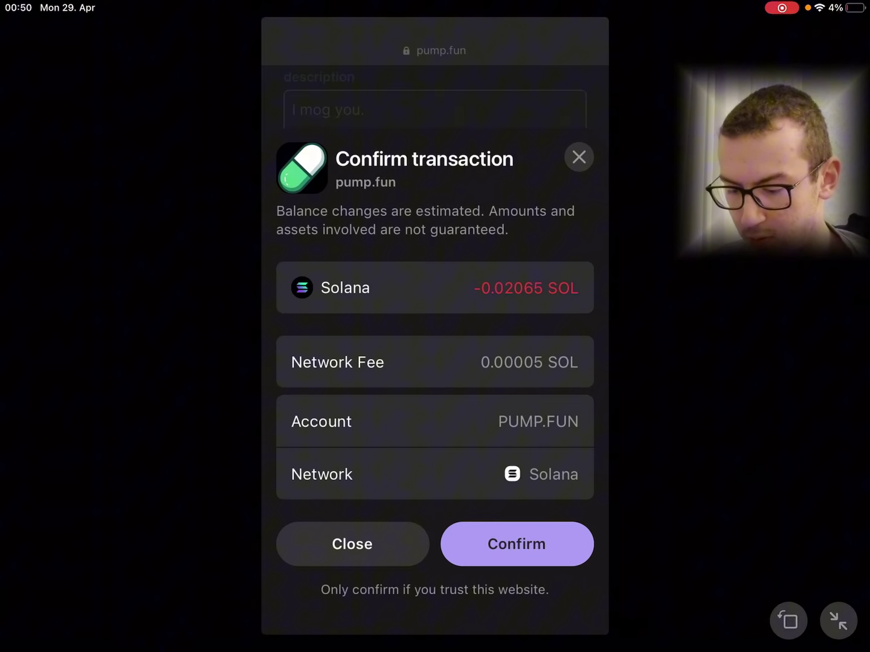
click(516, 543)
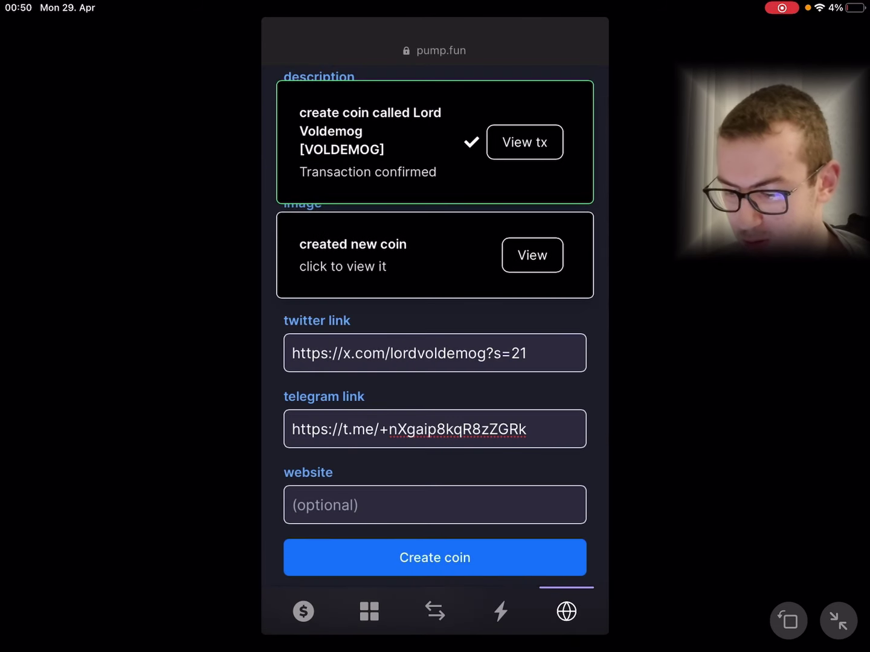
text(Lordvo)
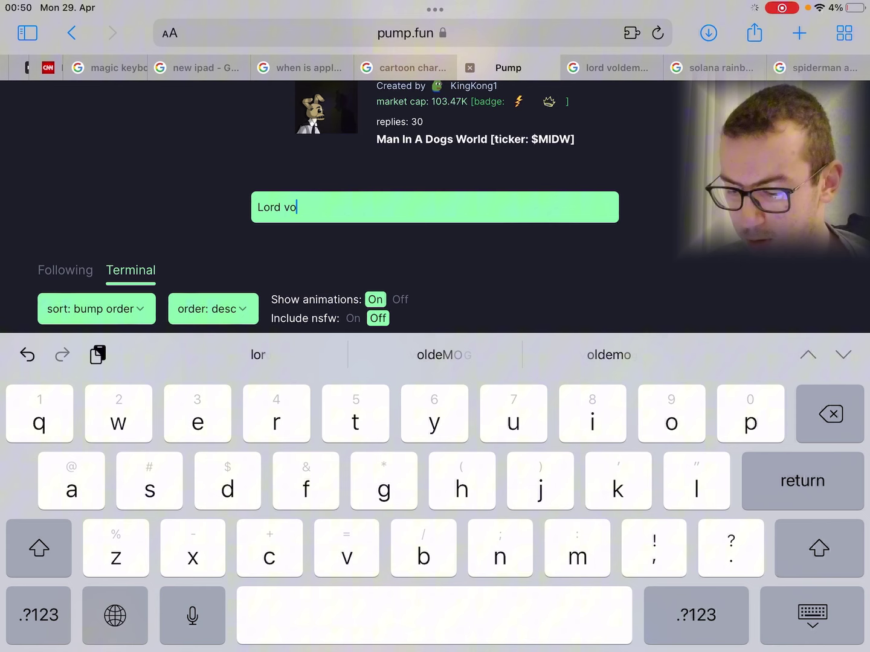
text(ldemog)
Step: Search 'Lord voldemog', open its coin page, and highlight its 1.0 and 0.7989 SOL trades
key(Return)
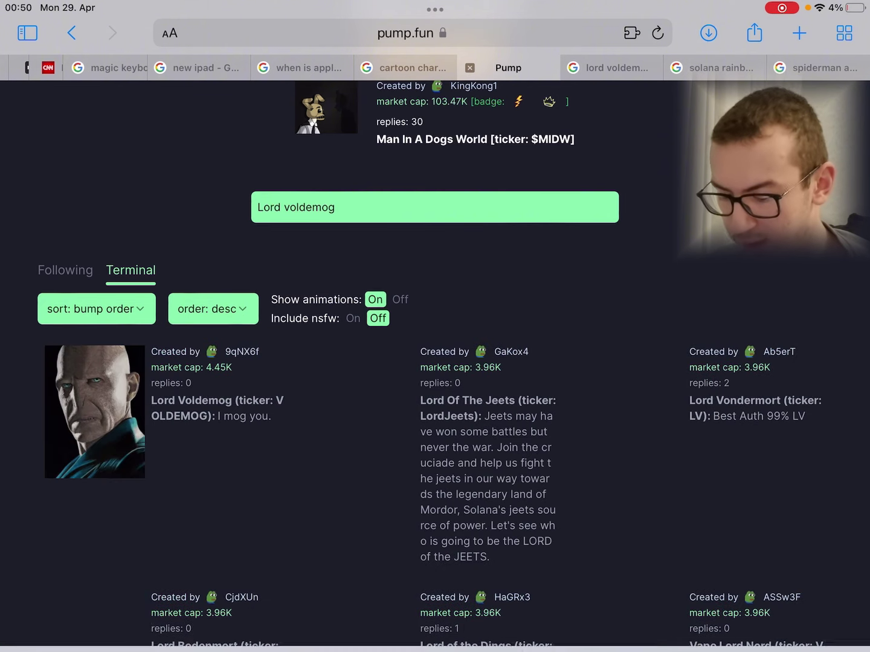
click(94, 472)
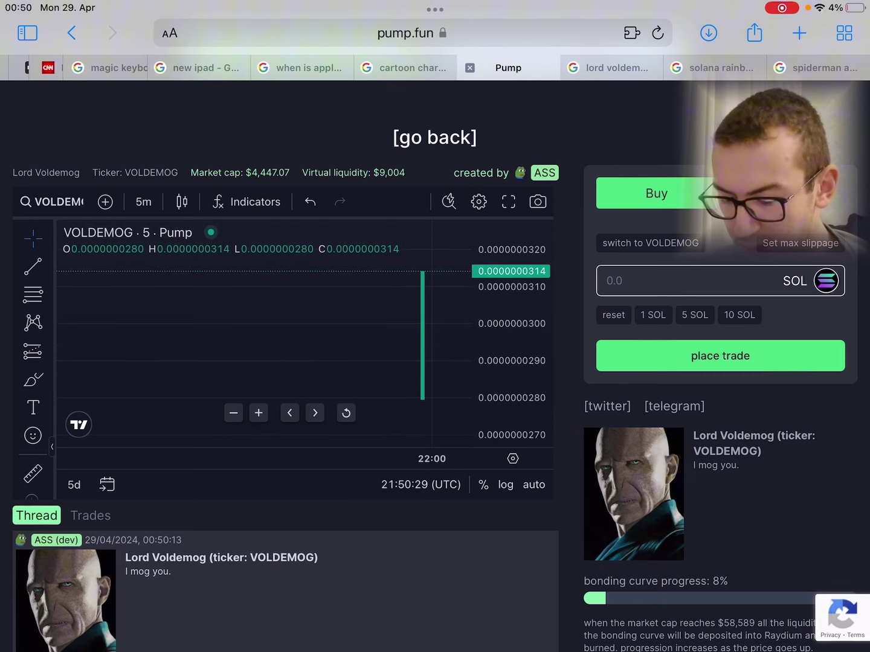
click(90, 515)
scroll(435, 326, down, 2)
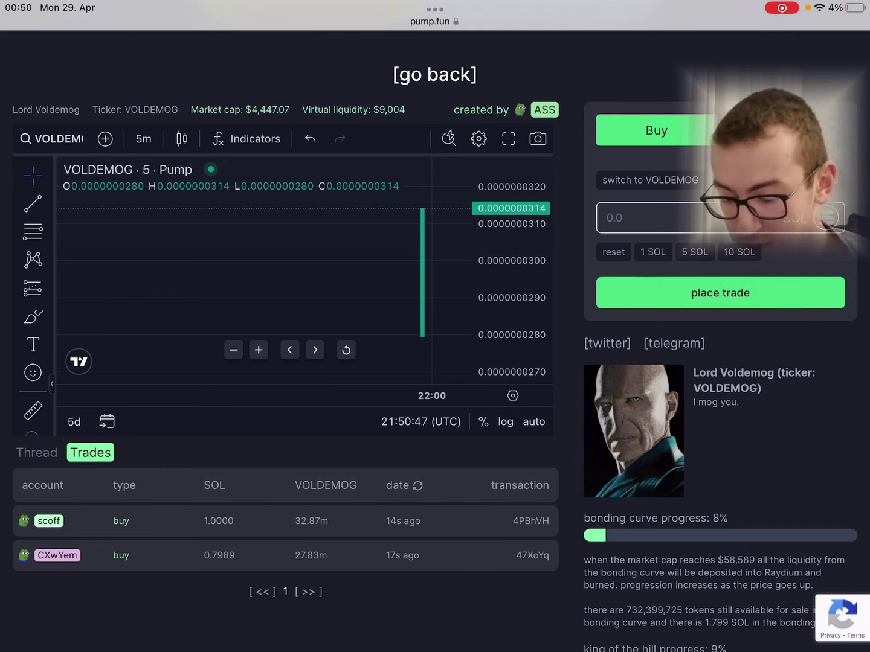
double_click(219, 555)
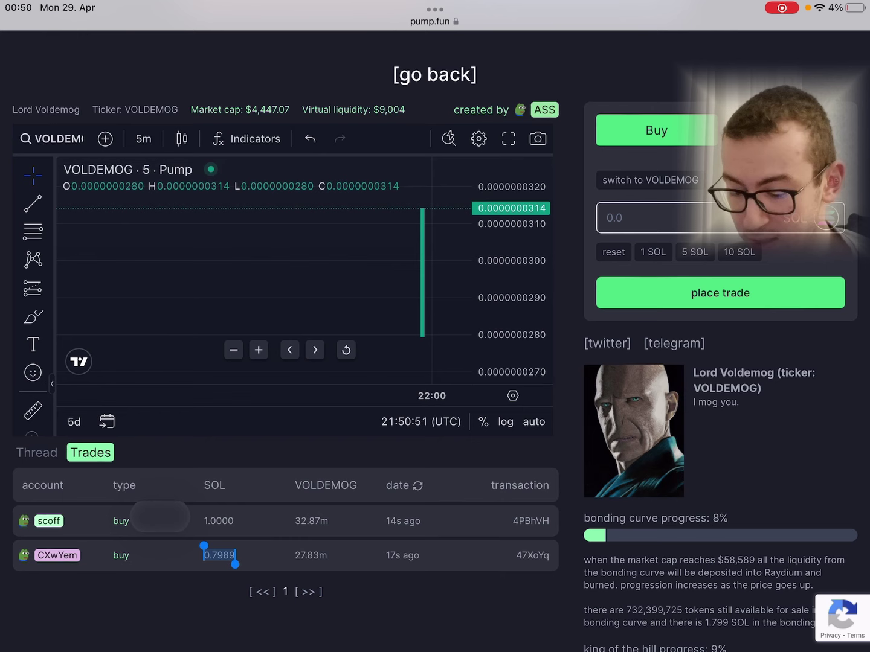
drag(203, 545, 204, 511)
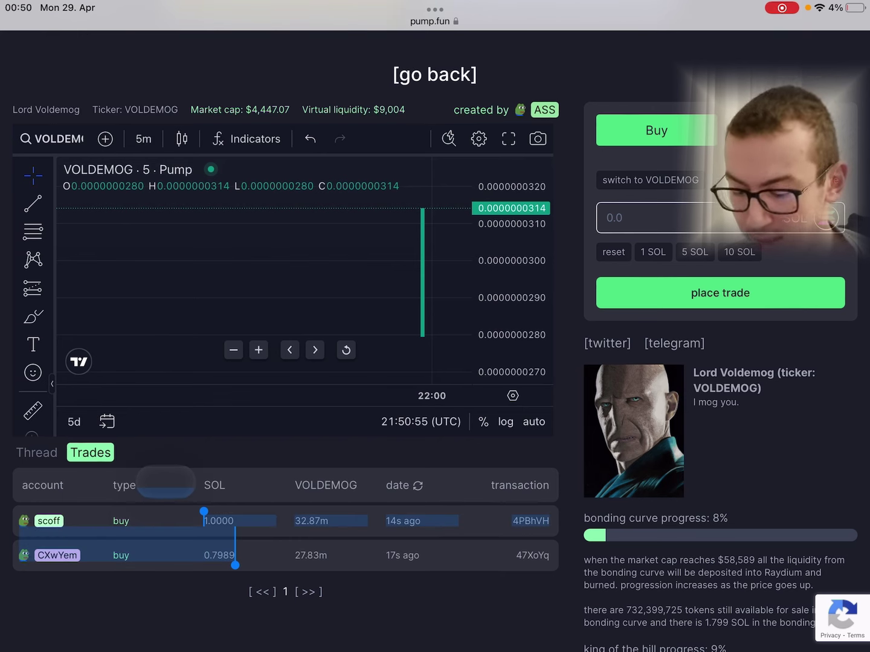
Step: Clear the text selection over the Lord Voldemog trades
click(286, 612)
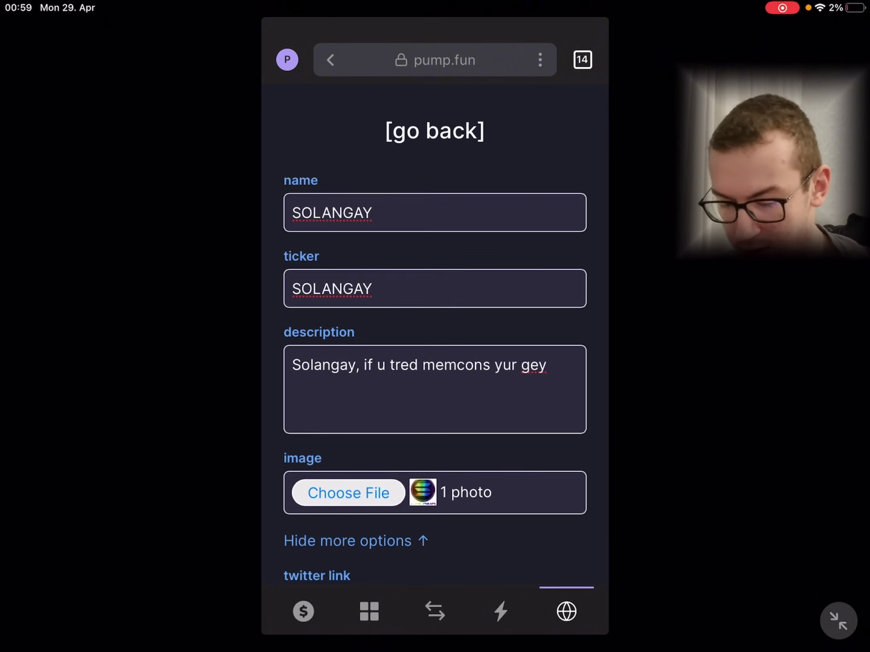
scroll(435, 340, up, 1)
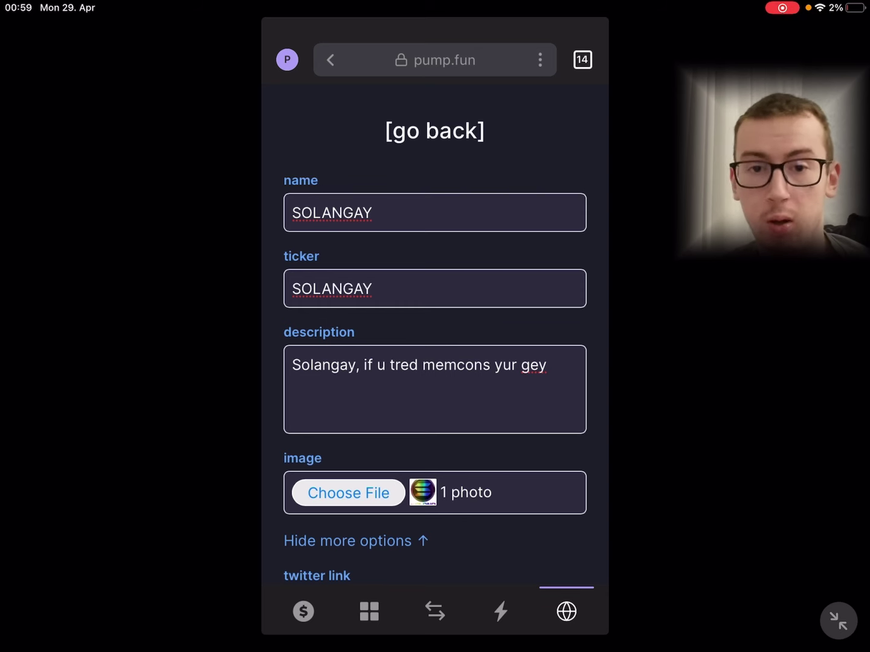
scroll(435, 341, down, 1)
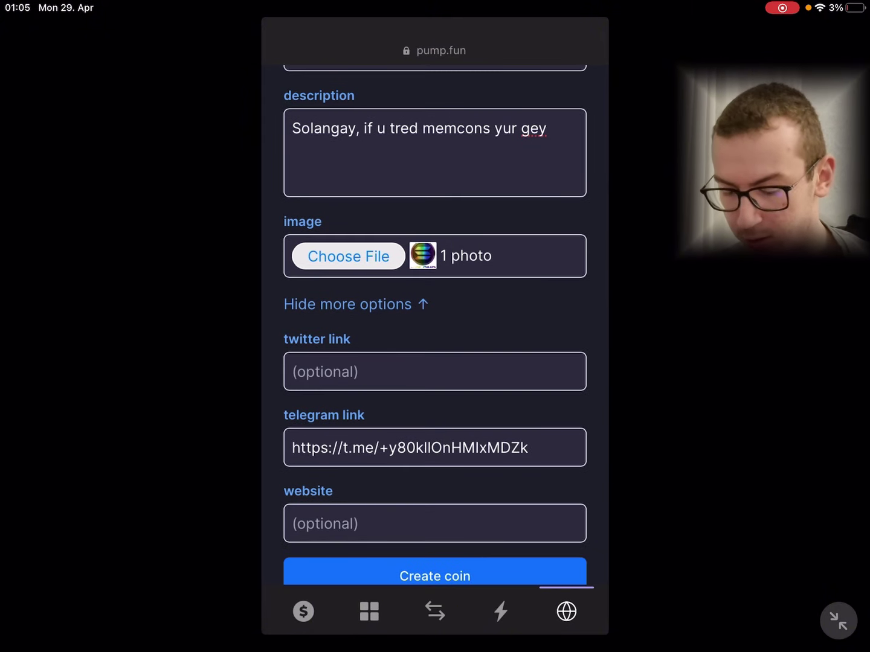
Step: Submit the SOLANGAY form, skip the initial buy, and confirm the wallet transaction
click(434, 557)
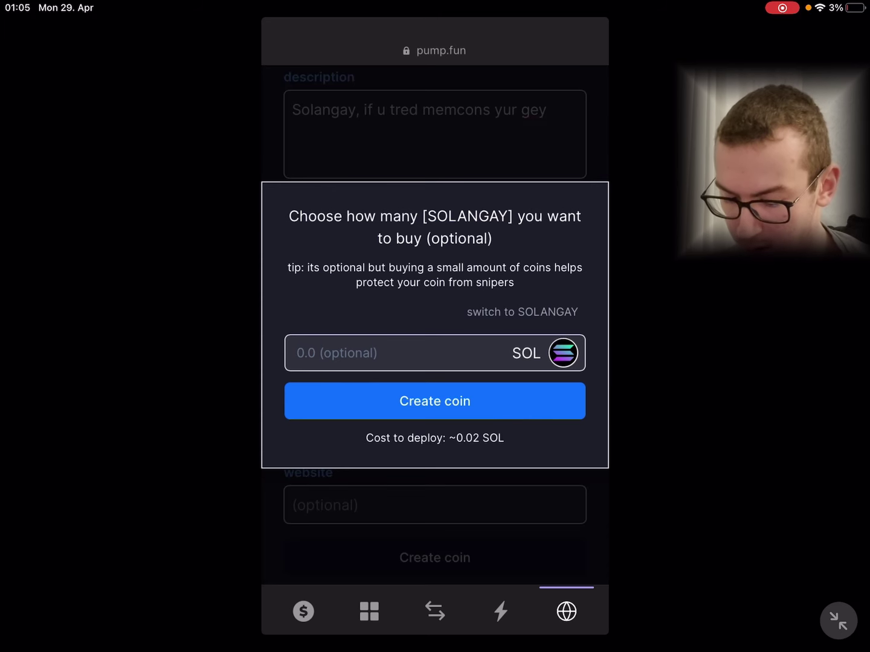
click(434, 401)
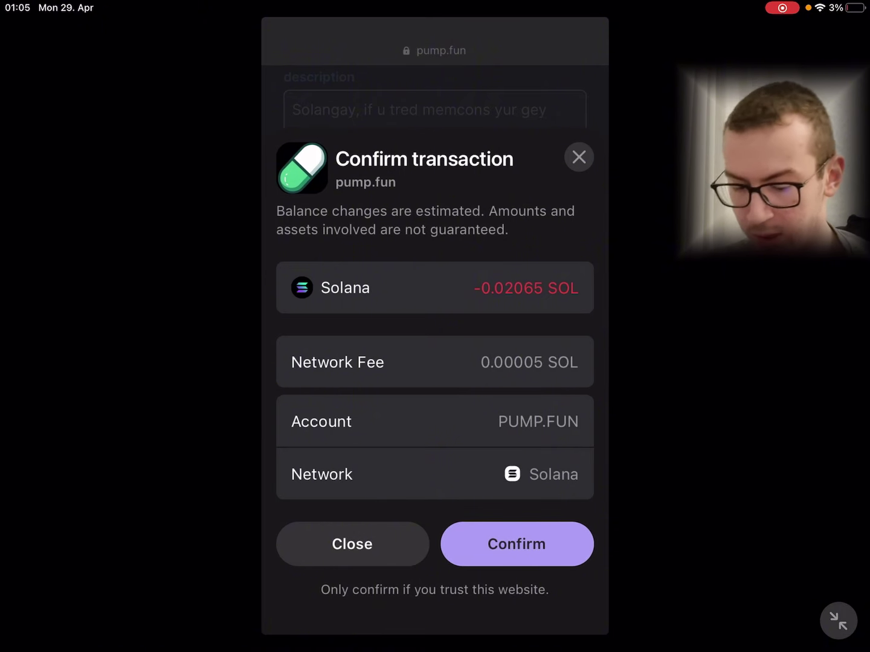
click(516, 544)
text(Solangay)
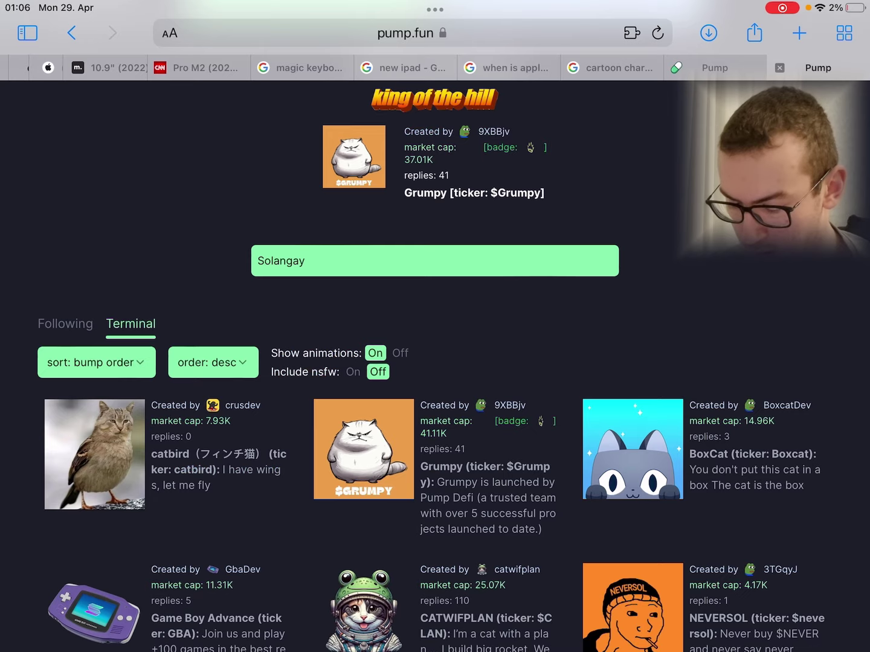
Step: Open the SOLANGAY search result, show its Trades list, and highlight the first trade rows
click(95, 475)
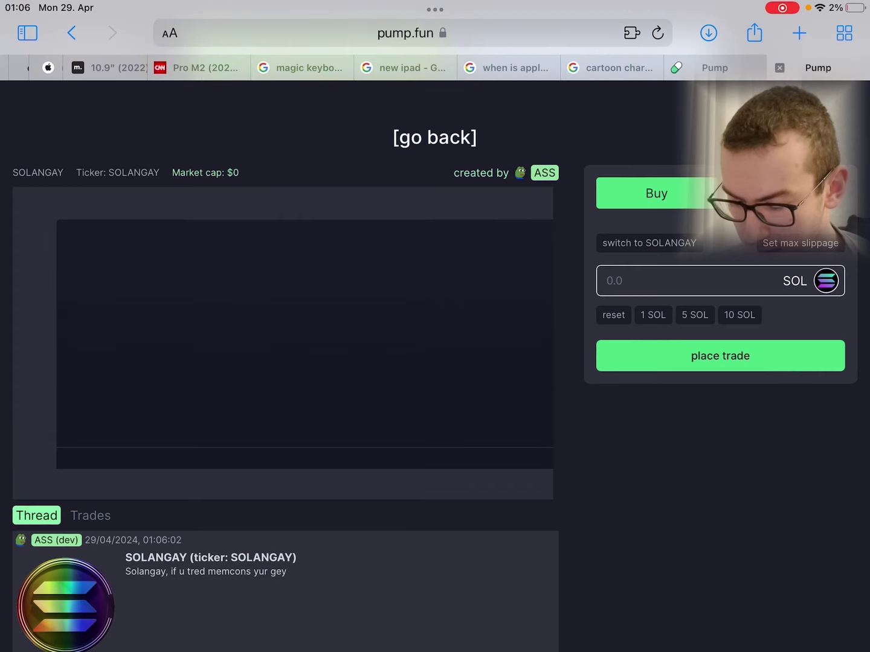
scroll(435, 326, down, 1)
scroll(435, 326, down, 1)
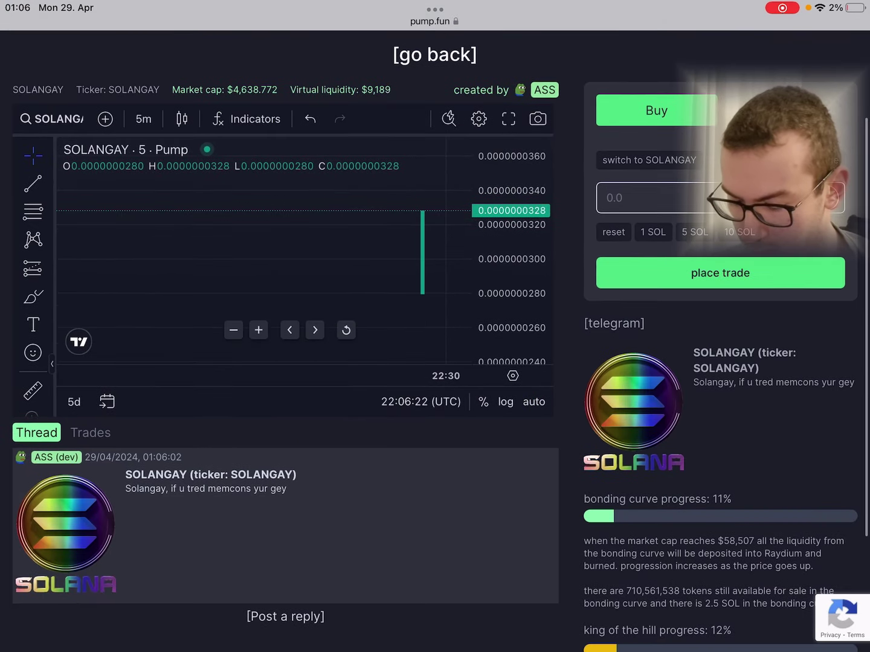
click(90, 433)
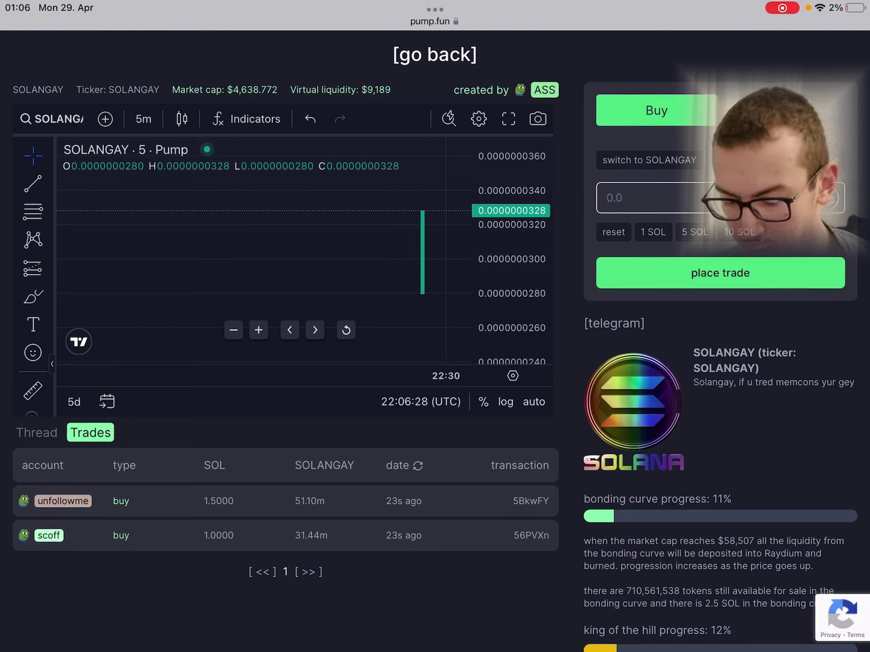
double_click(219, 536)
mouse_move(204, 527)
mouse_down()
mouse_move(19, 527)
mouse_move(37, 455)
mouse_move(204, 456)
mouse_up()
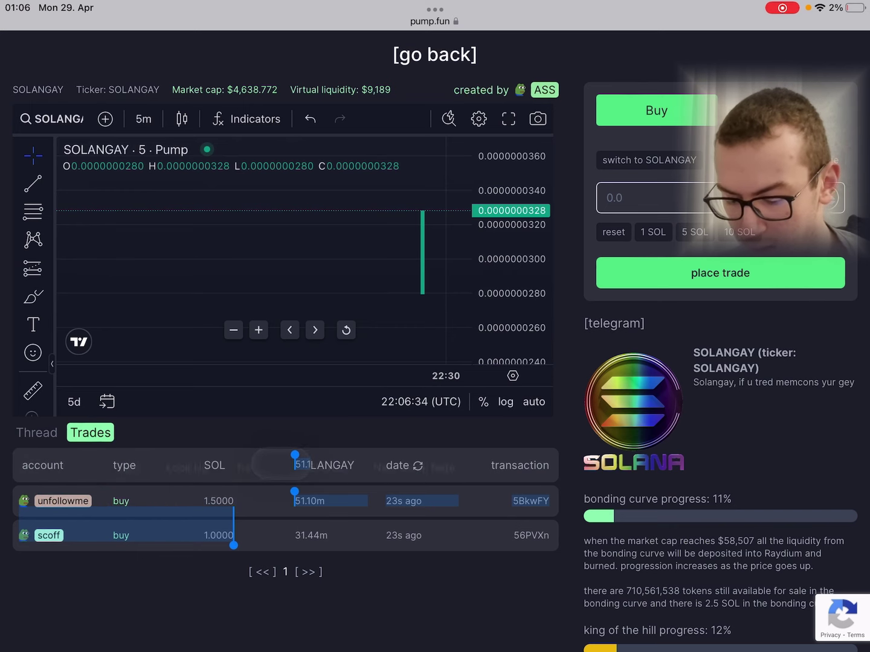
click(434, 15)
scroll(435, 340, down, 1)
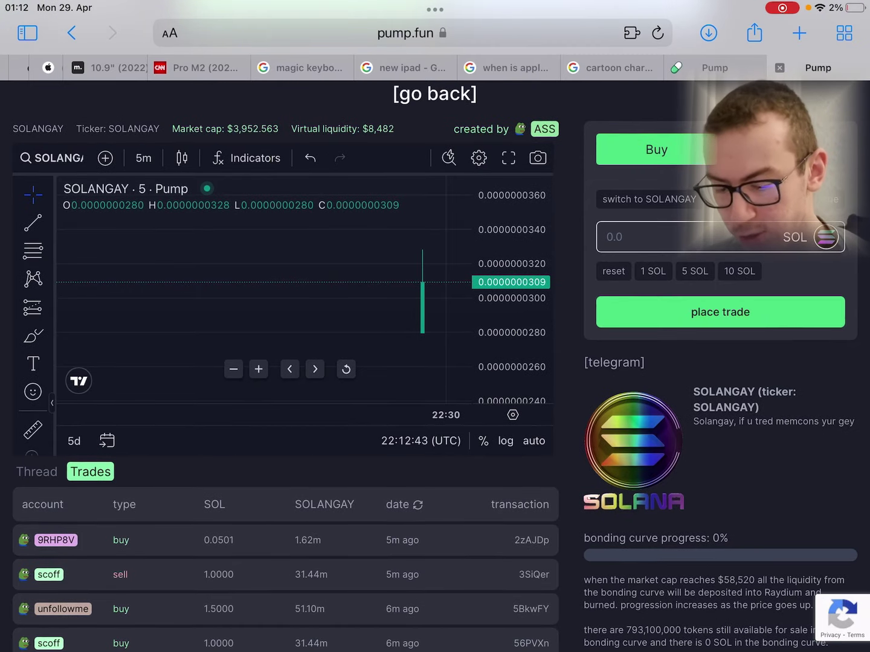
Step: Reload SOLANGAY's trades and highlight the newest sells, including the 1.5047 amount
key(super+r)
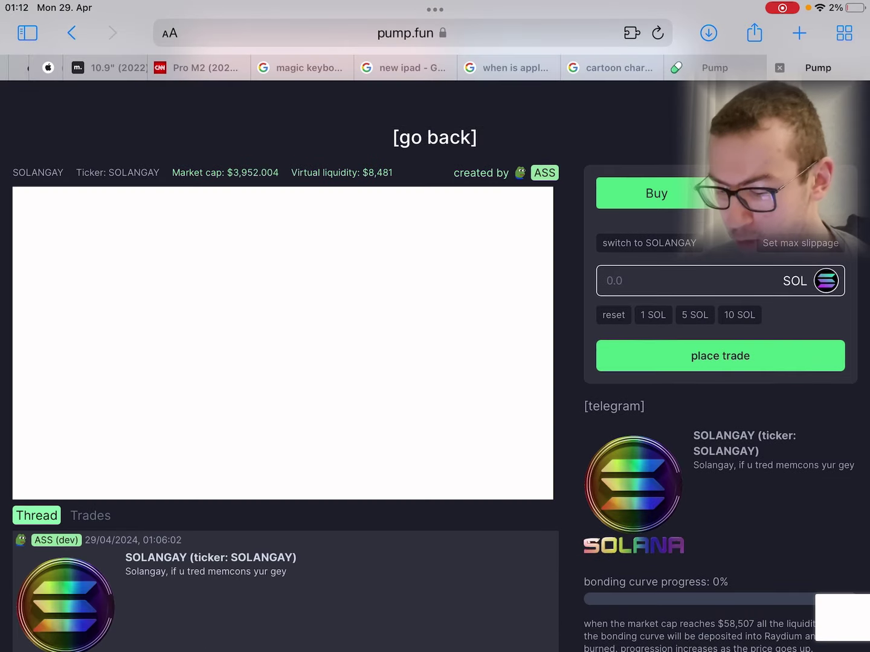
scroll(435, 326, down, 2)
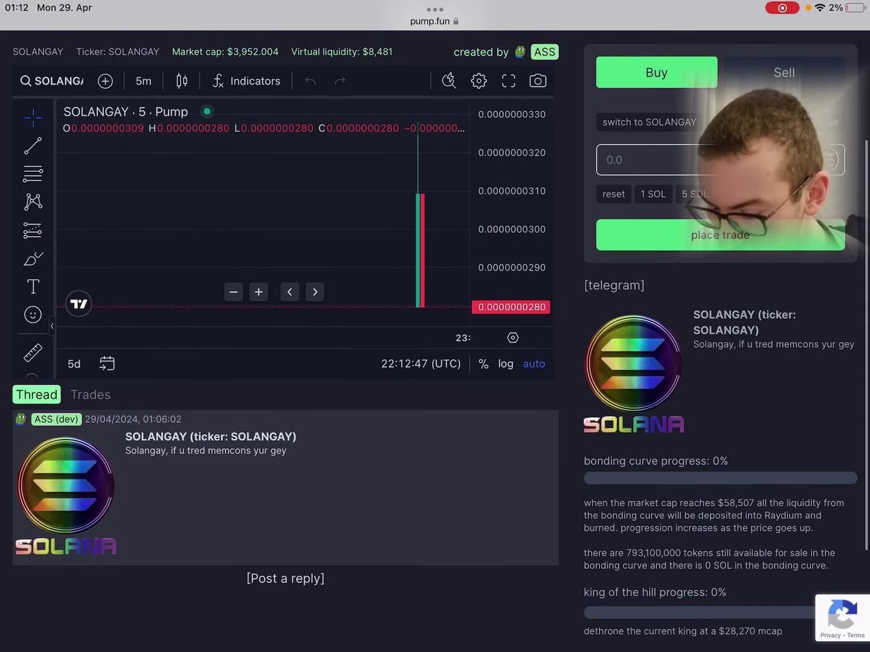
click(90, 395)
scroll(435, 326, down, 2)
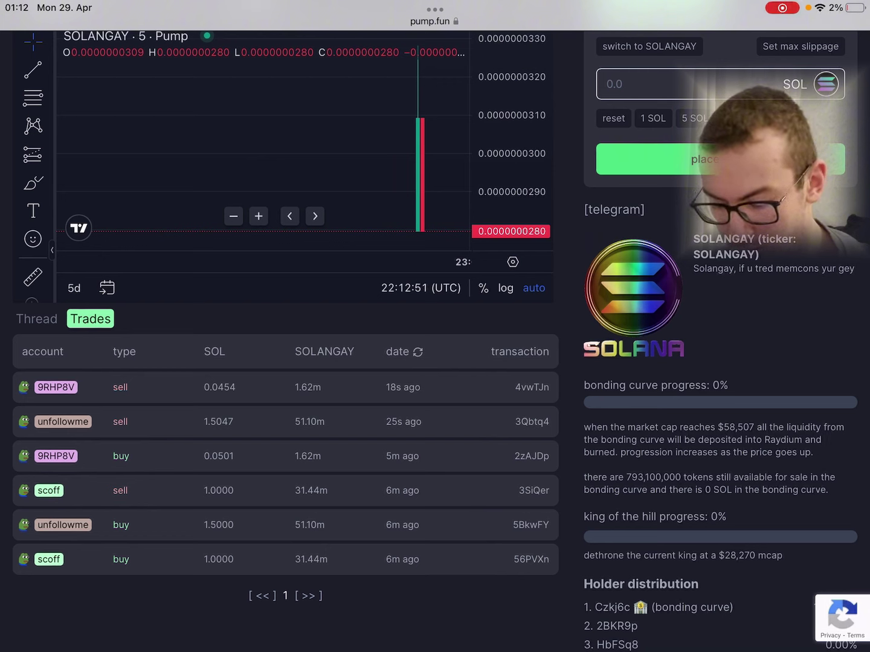
double_click(220, 422)
mouse_move(235, 428)
mouse_down()
mouse_move(128, 467)
mouse_move(233, 466)
mouse_up()
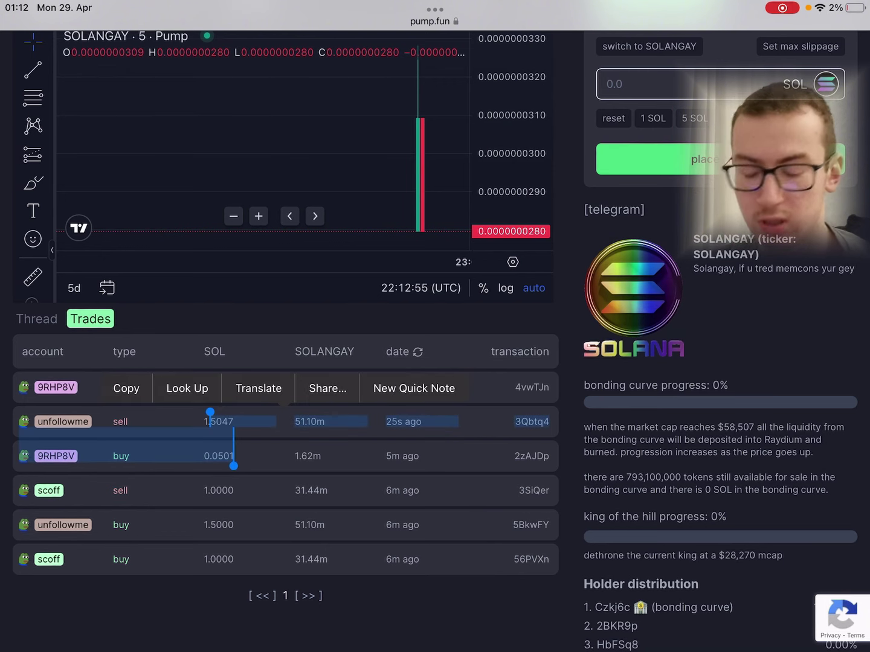
drag(210, 413, 37, 378)
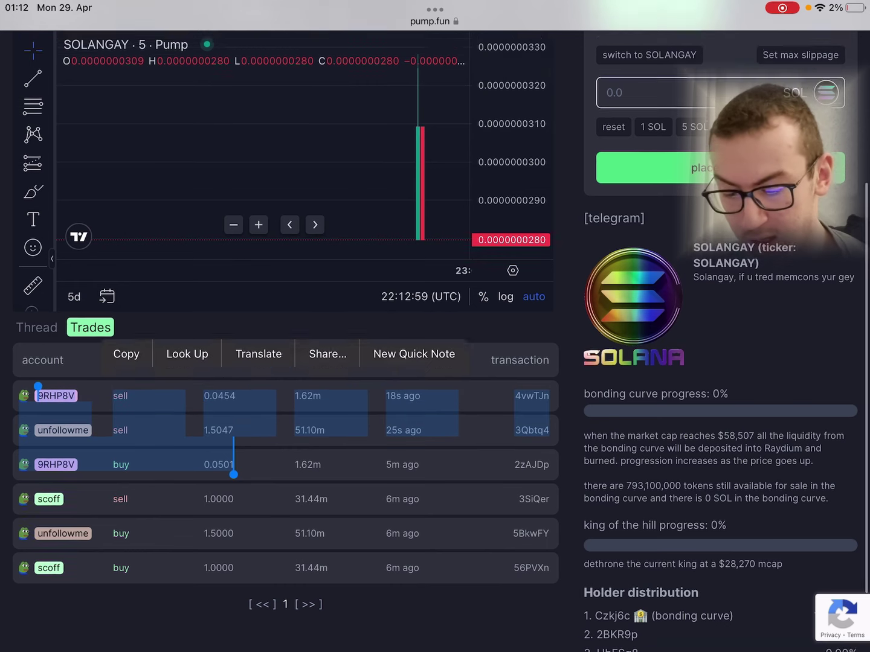
scroll(285, 340, up, 10)
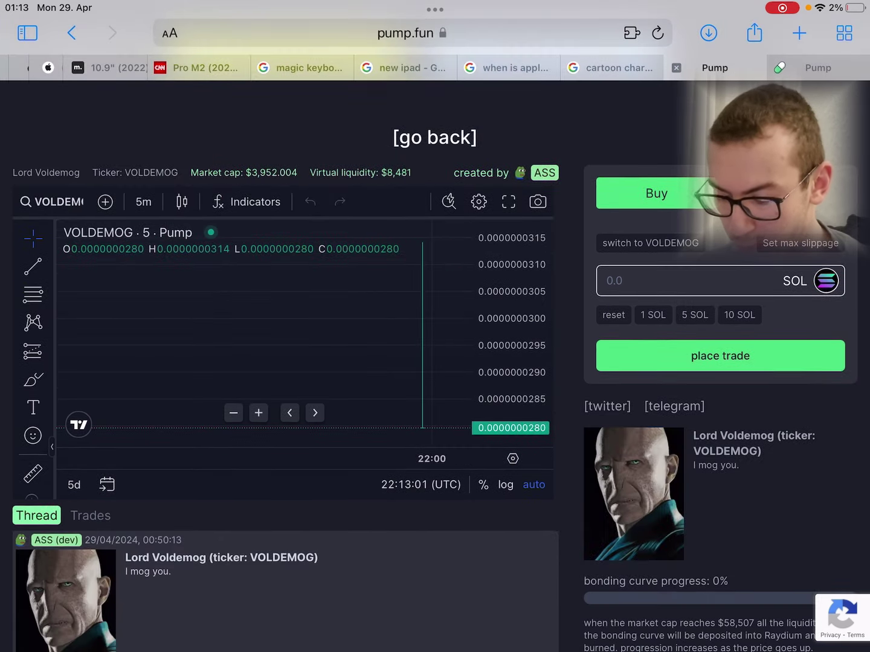
Step: Show the Lord Voldemog trades list with its four trades
click(90, 516)
scroll(435, 340, down, 5)
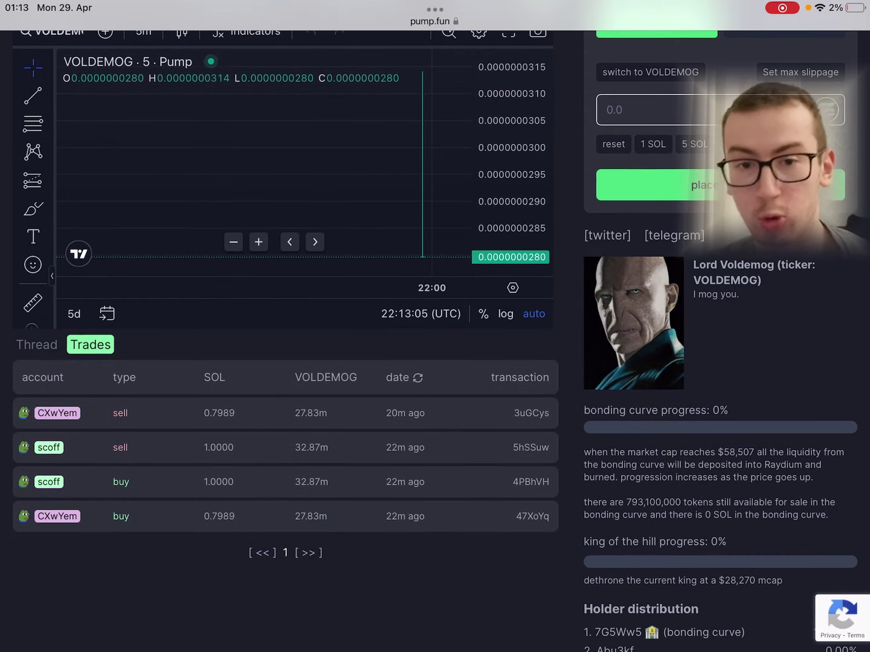
scroll(435, 339, up, 5)
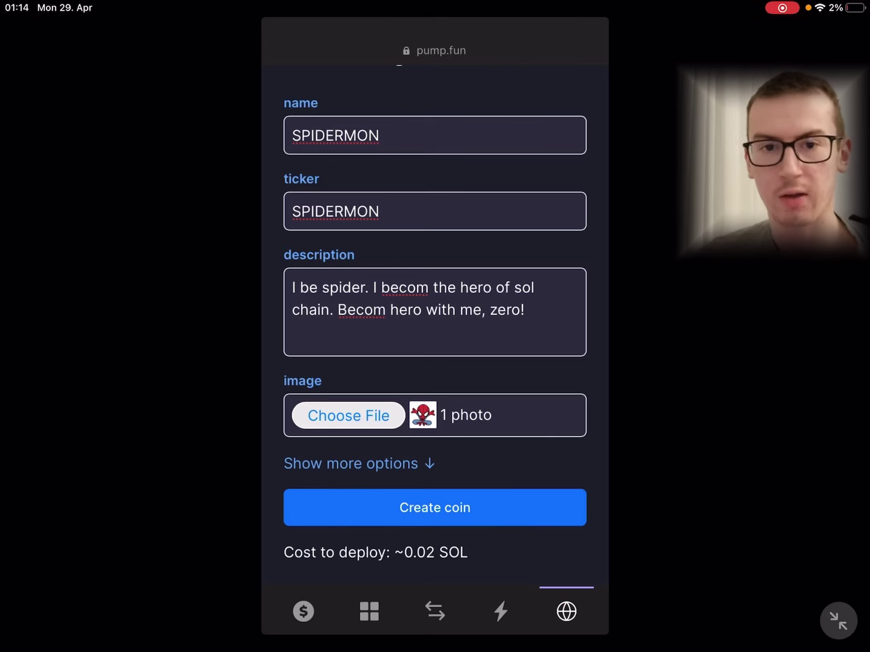
scroll(435, 326, up, 1)
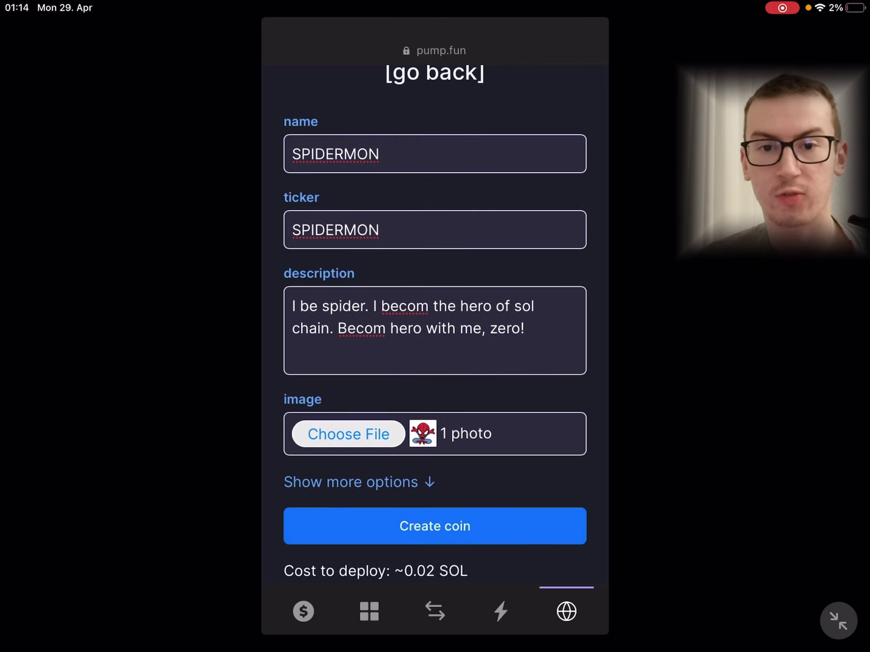
scroll(434, 326, down, 1)
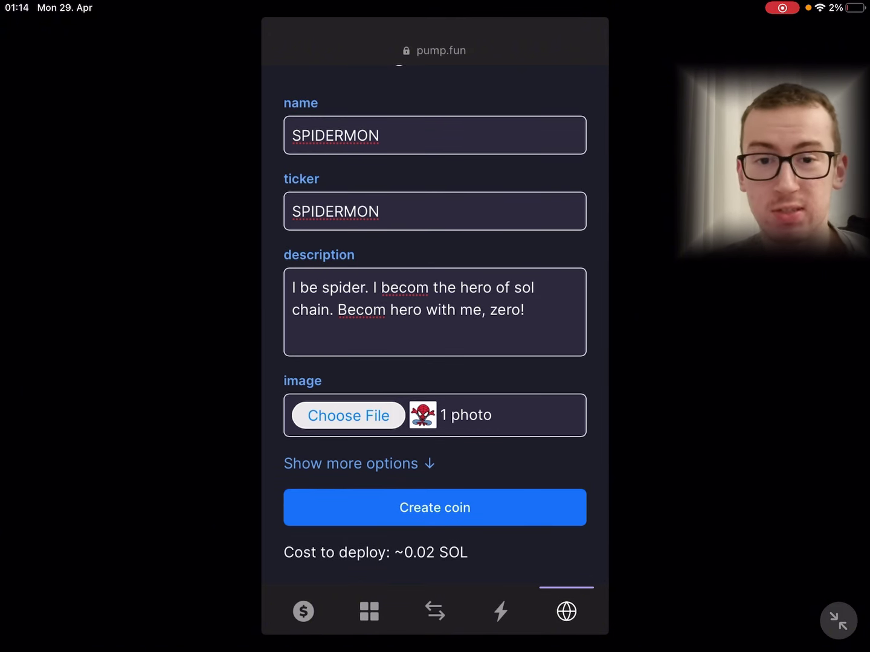
scroll(435, 327, up, 1)
scroll(434, 327, down, 1)
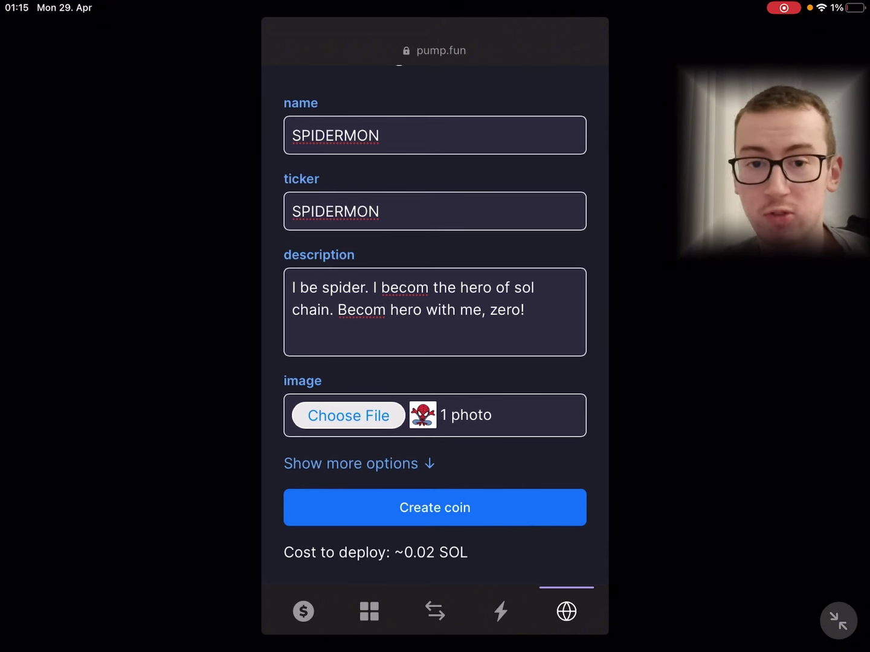
scroll(435, 321, up, 1)
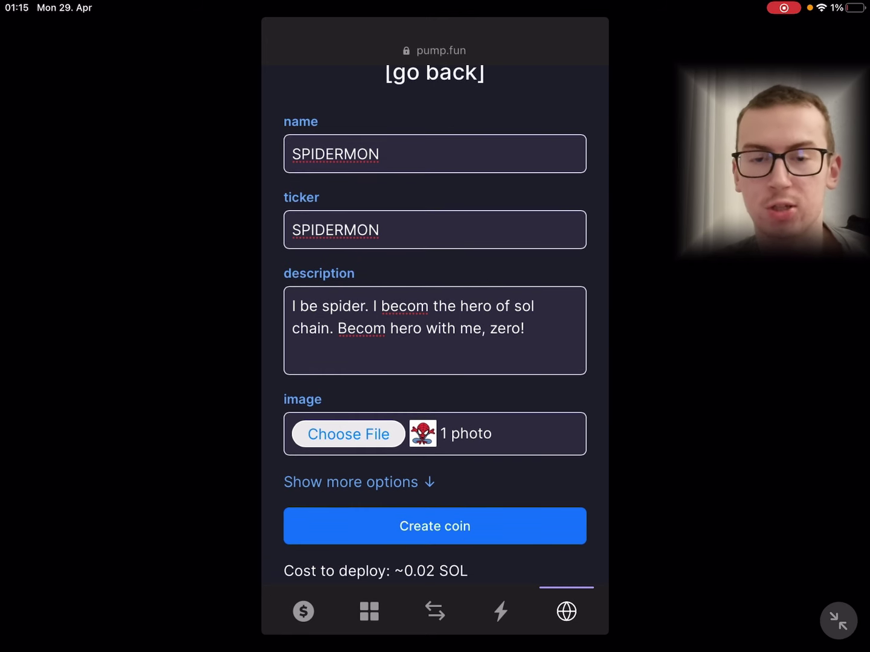
scroll(435, 322, down, 1)
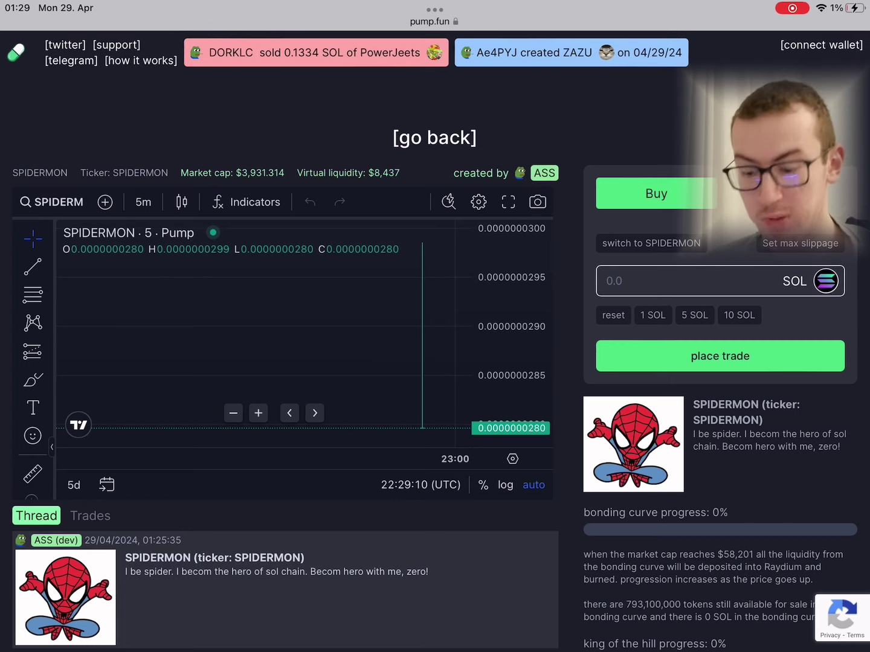
scroll(285, 408, down, 3)
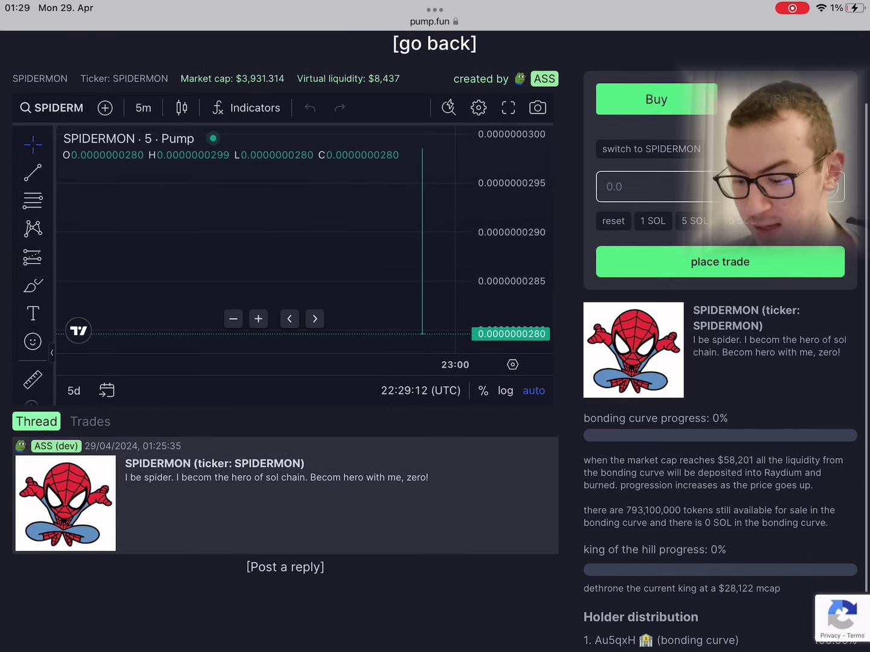
click(90, 422)
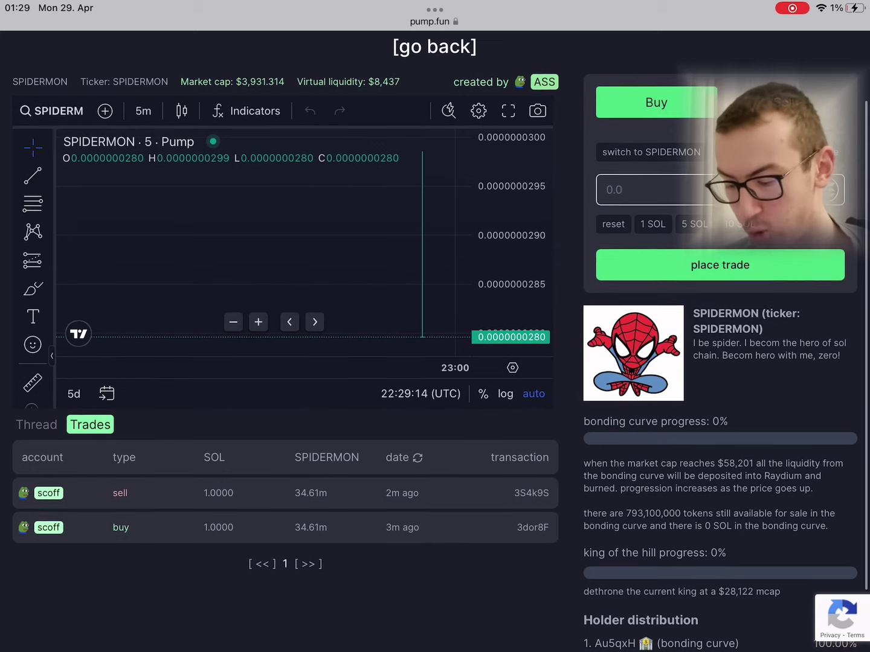
scroll(285, 339, up, 1)
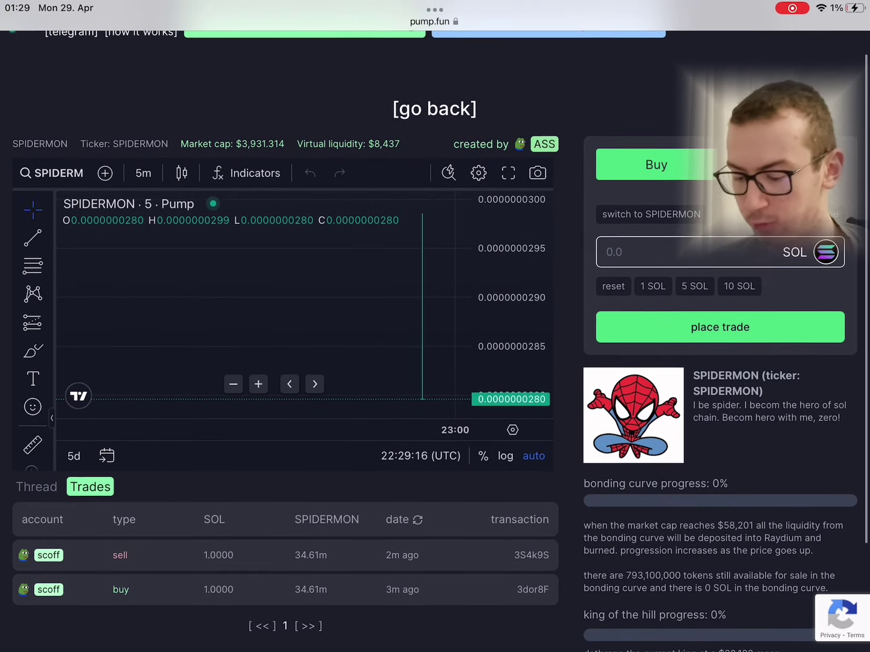